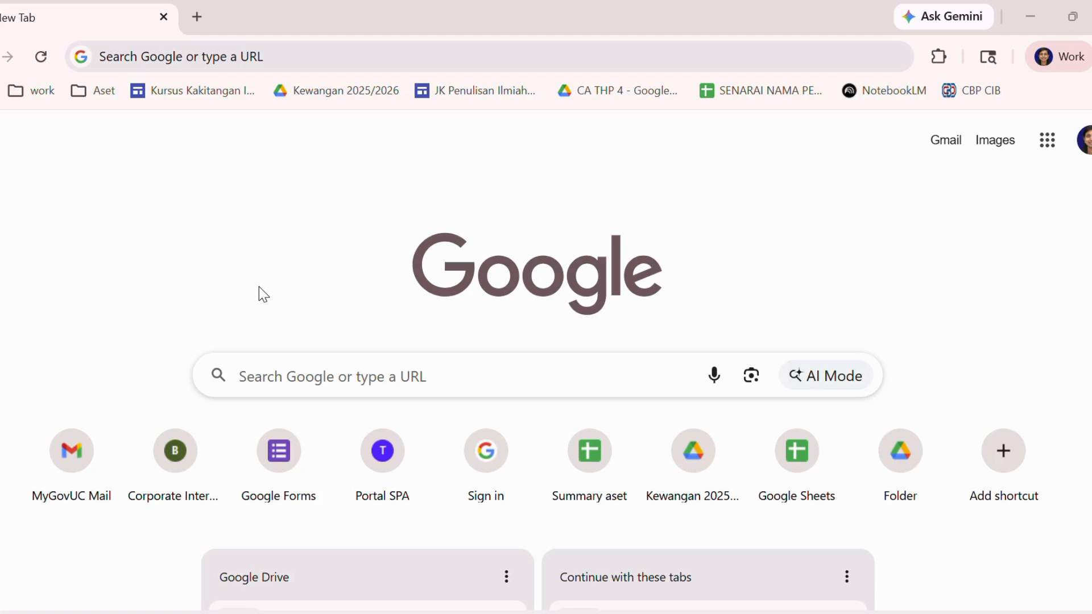
- Search the web for "google form" and open the Google Forms site from the results
left_click(231, 62)
type("g")
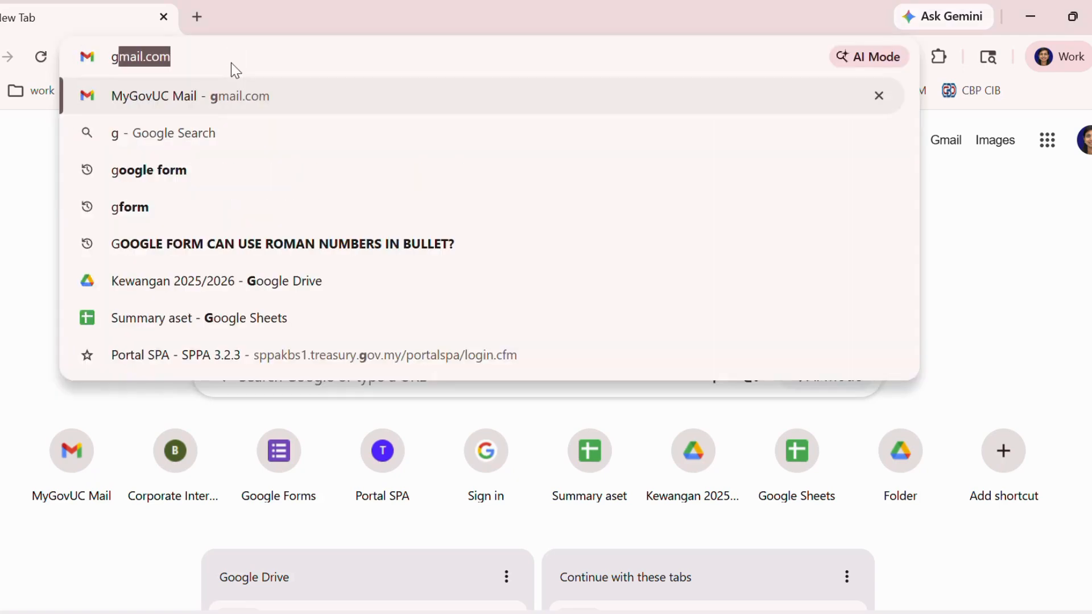
type("oogle f")
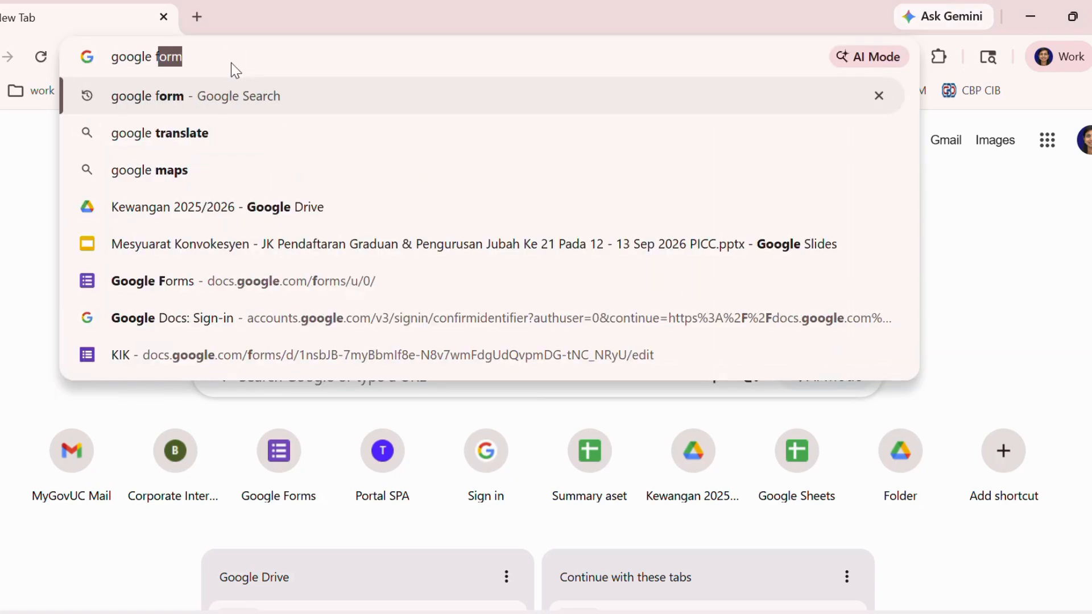
type("orm")
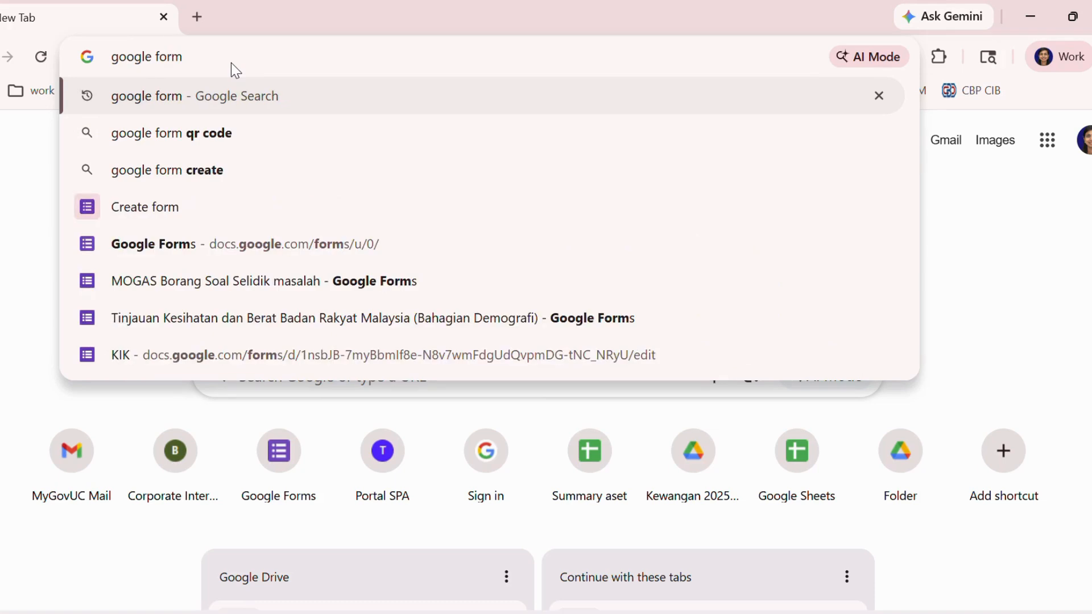
key("Return")
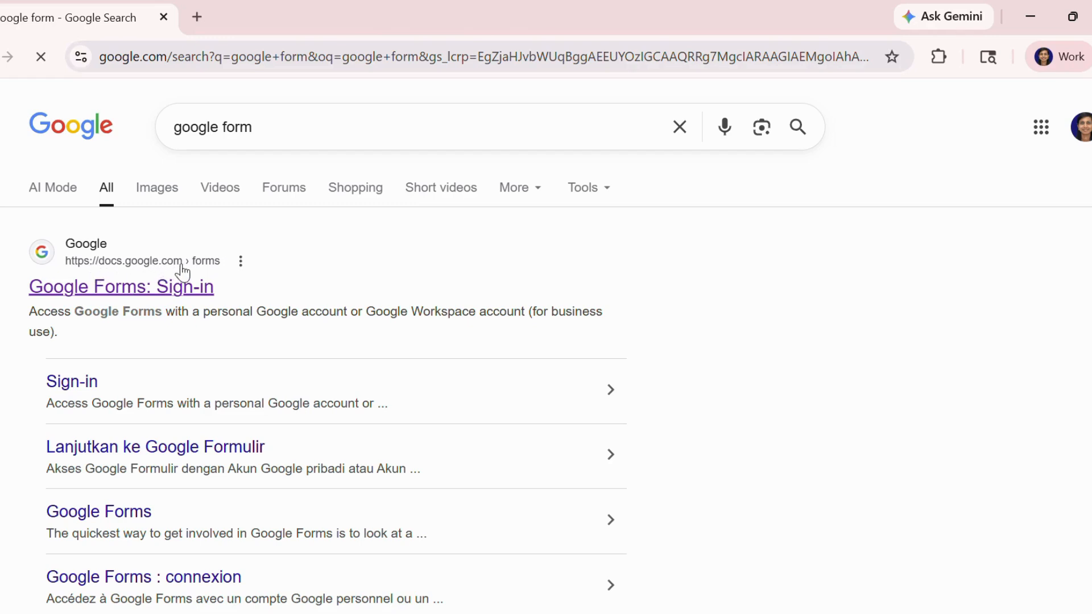
left_click(120, 289)
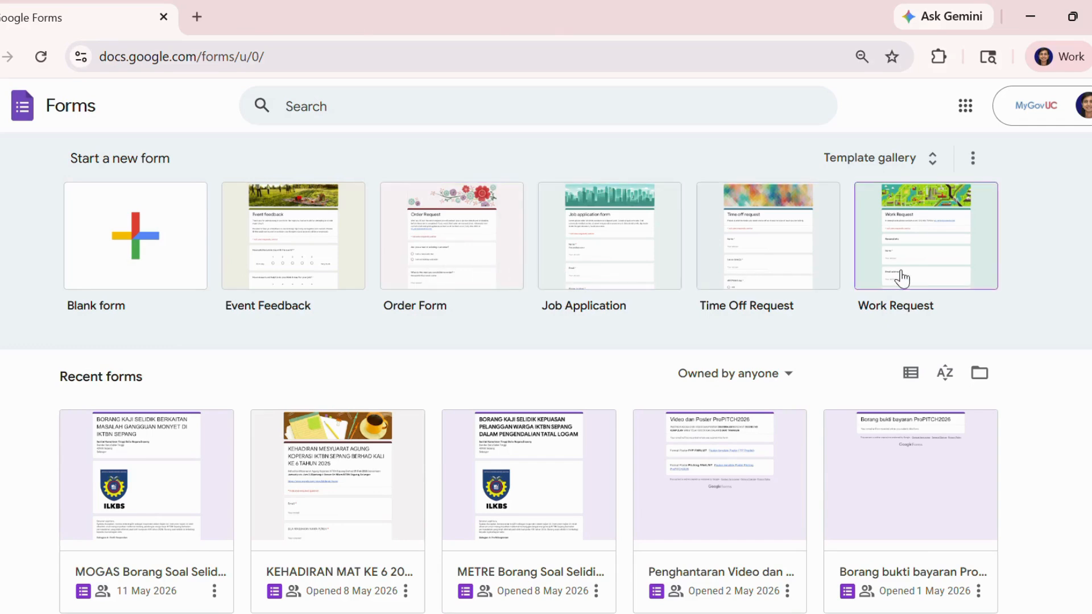
- Start a blank form from the template gallery and ask Gemini to generate one from the prompt "Berat rakyat malaysia"
left_click(933, 158)
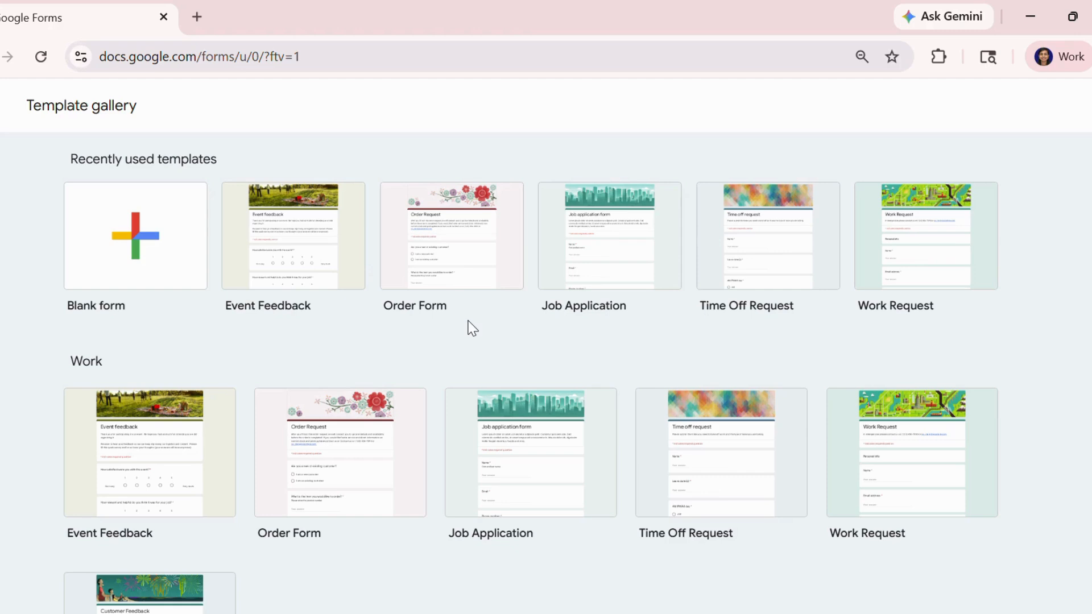
left_click(139, 248)
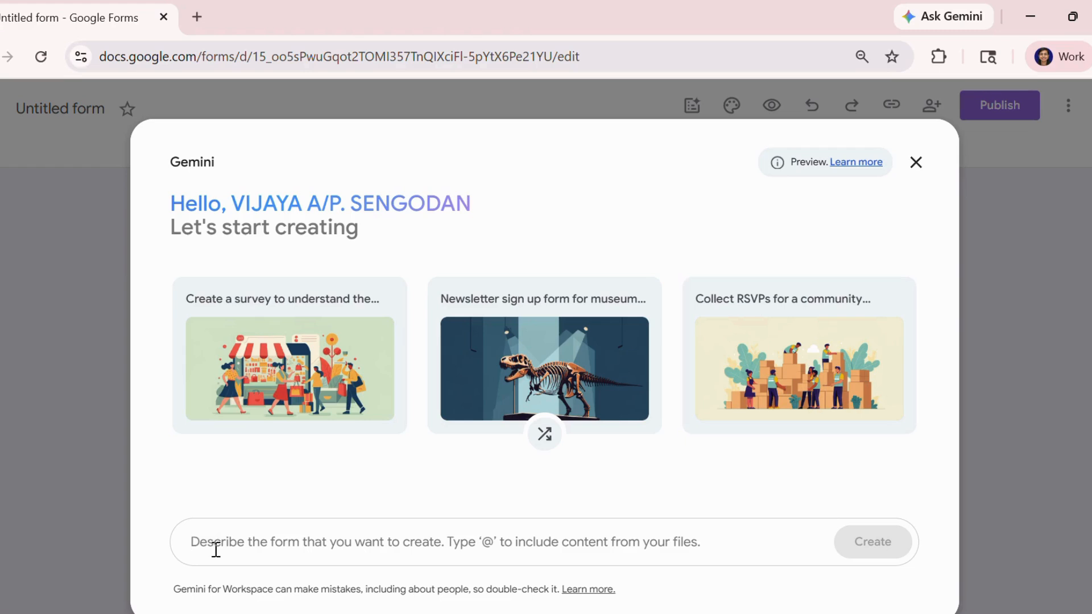
type("Berat")
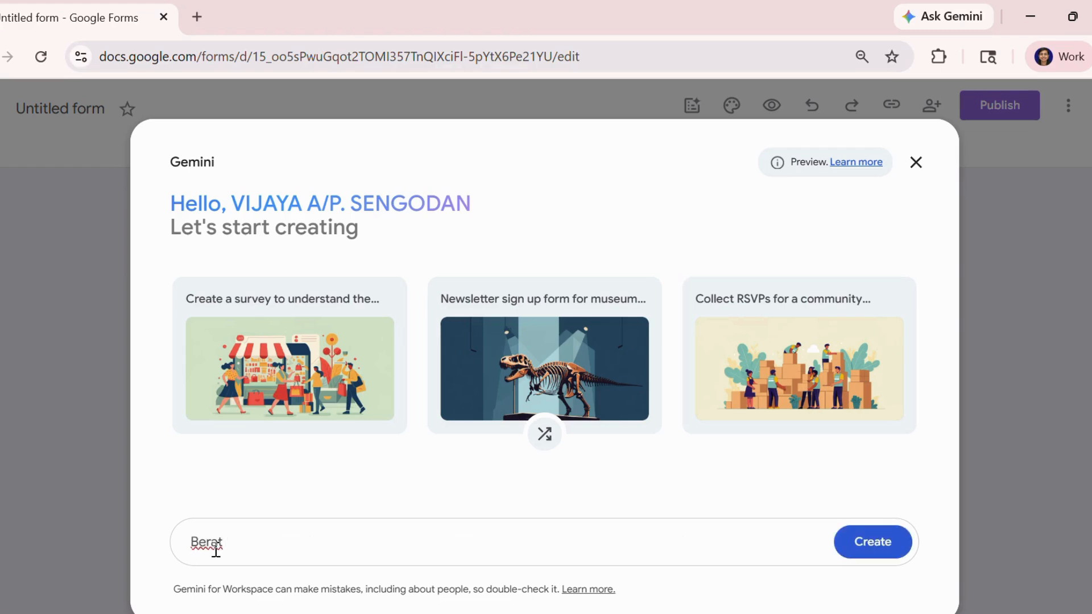
type(" rakyat malaysia")
left_click(878, 555)
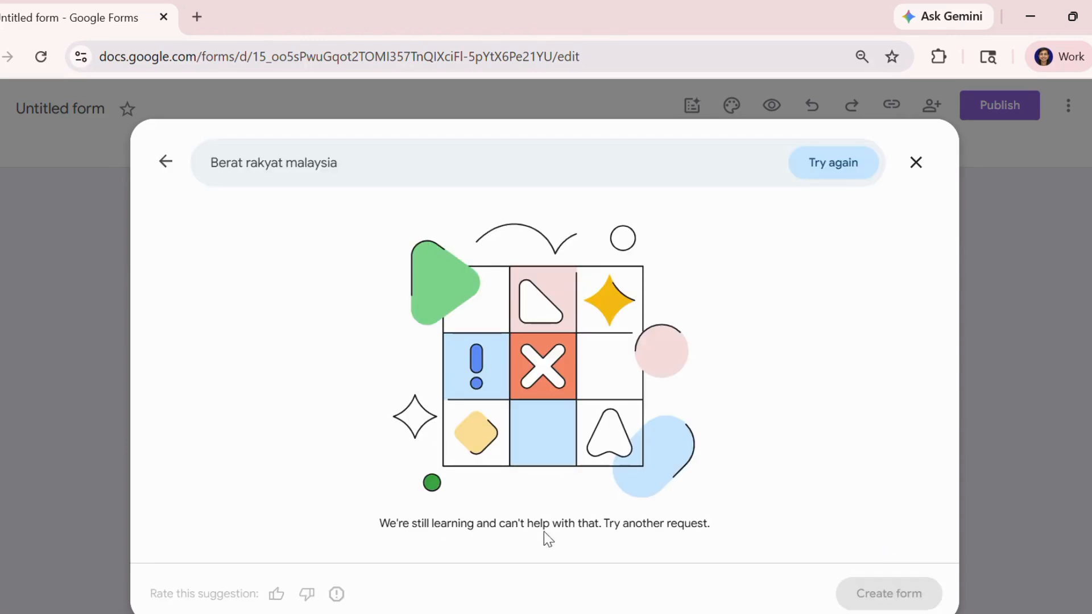
- Revise the Gemini prompt to "Berat dalam kalangan rakyat malaysia", retry it, and create the form from the suggestion
left_click(348, 164)
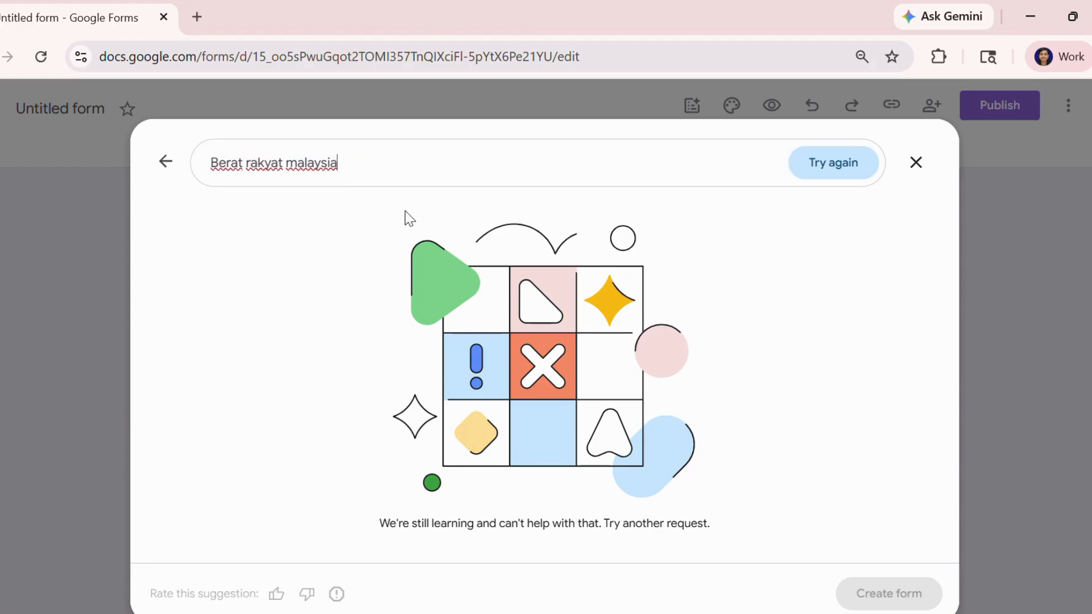
left_click(251, 157)
type("dalam ")
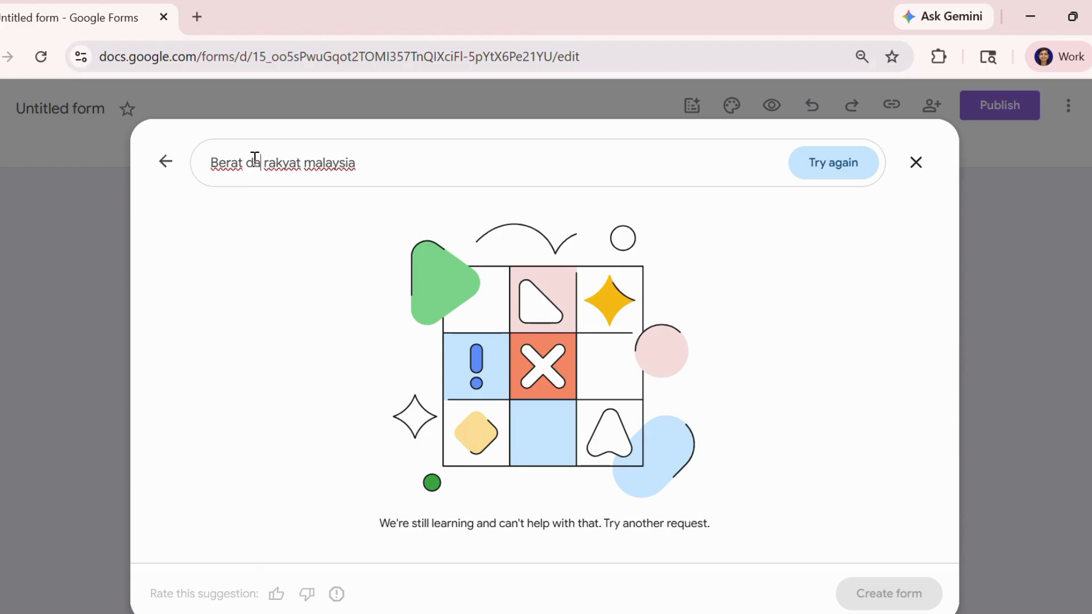
type("kalangan")
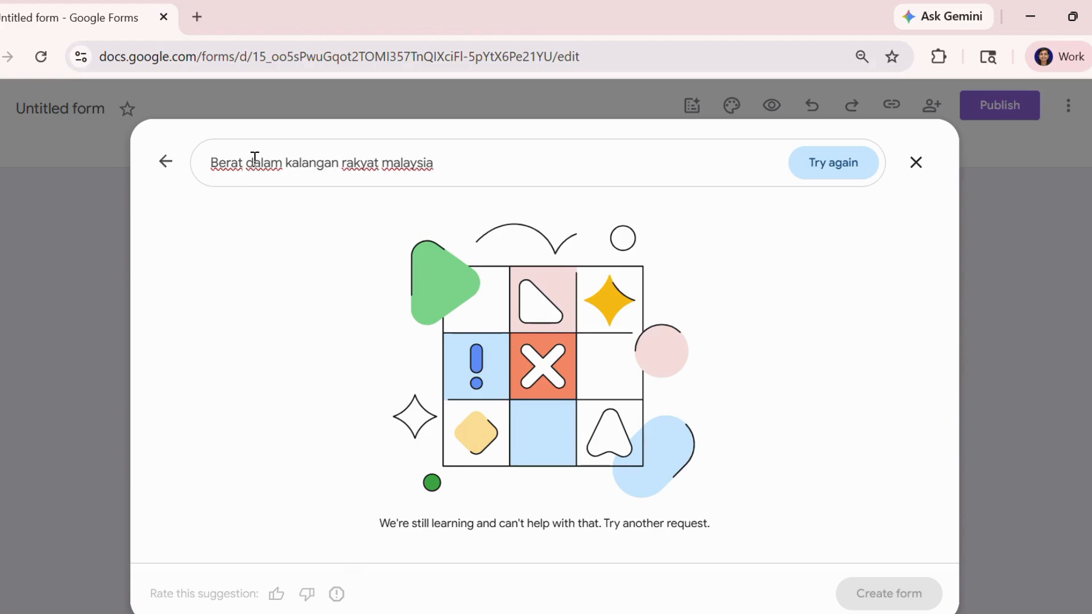
left_click(806, 164)
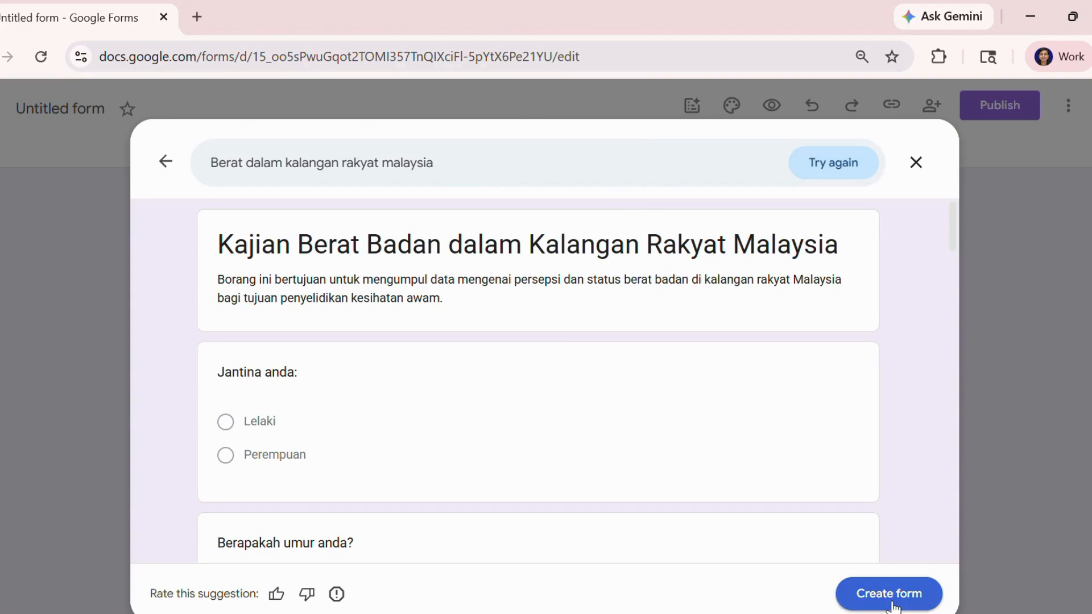
left_click(893, 602)
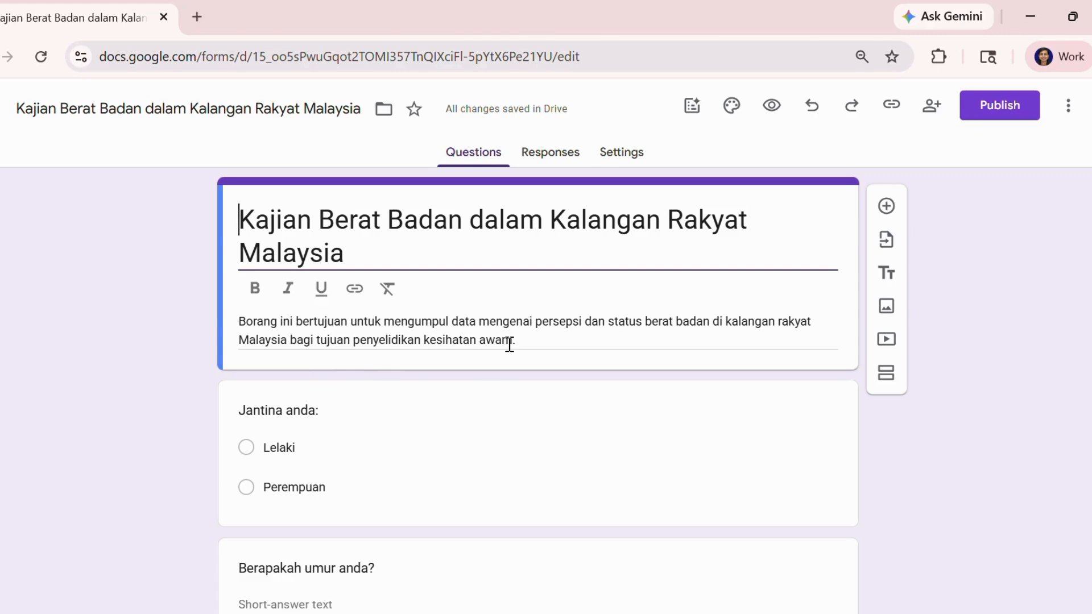
- Remove the words "persepsi dan status" and the extra space from the form description
triple_click(379, 342)
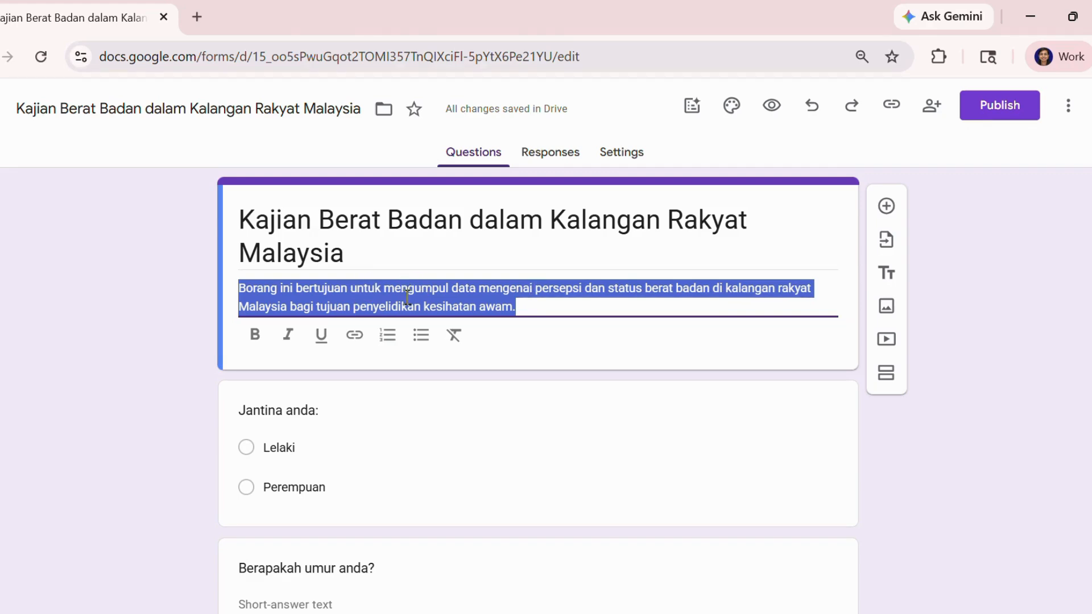
left_click(612, 288)
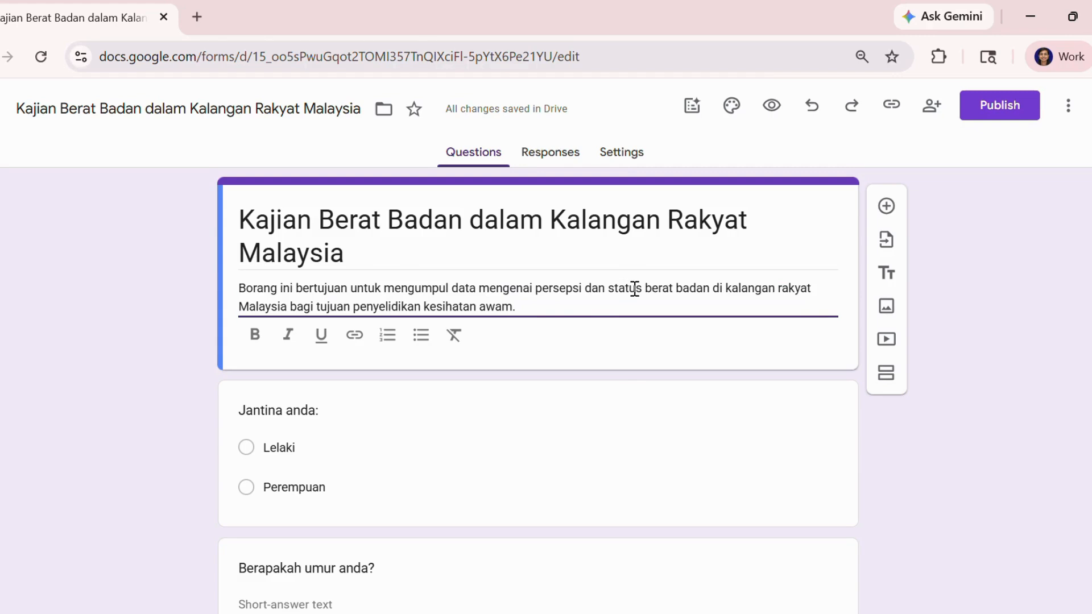
left_click_drag(642, 290, 551, 289)
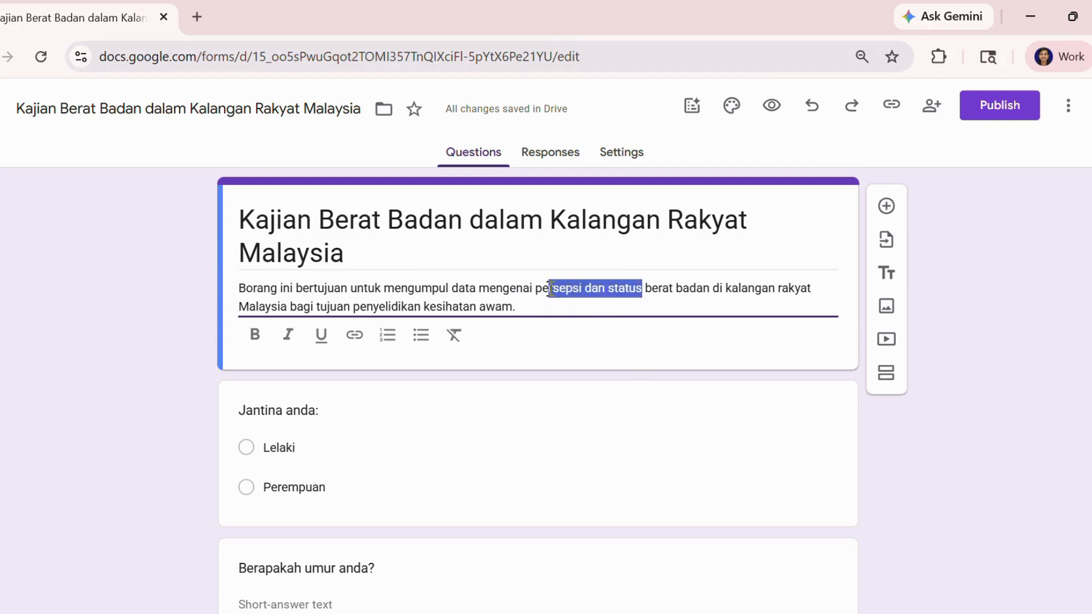
left_click(603, 292)
left_click_drag(642, 289, 537, 293)
key("BackSpace")
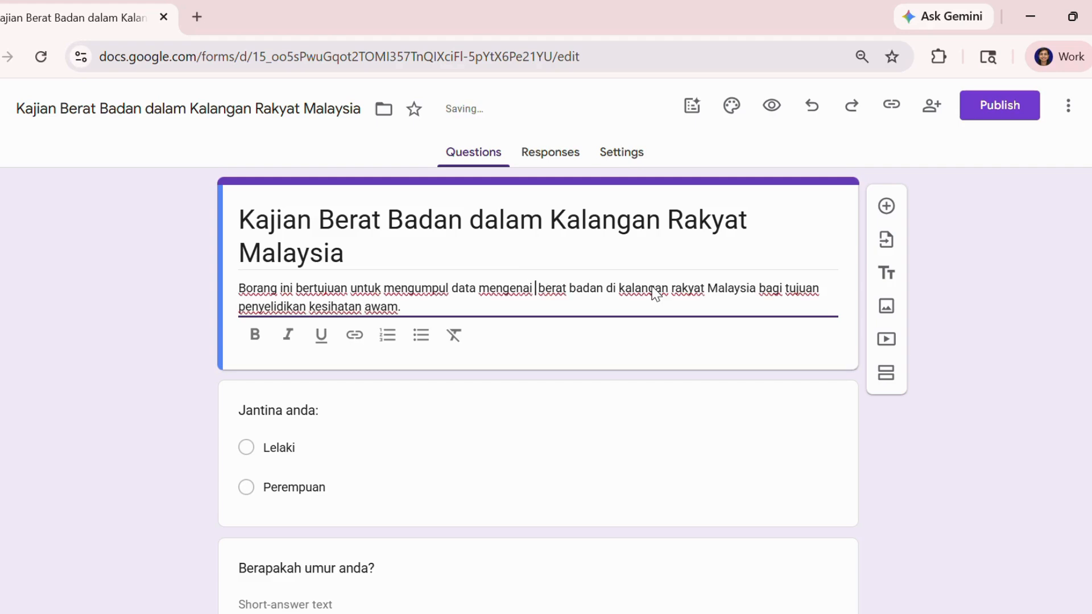
key("BackSpace")
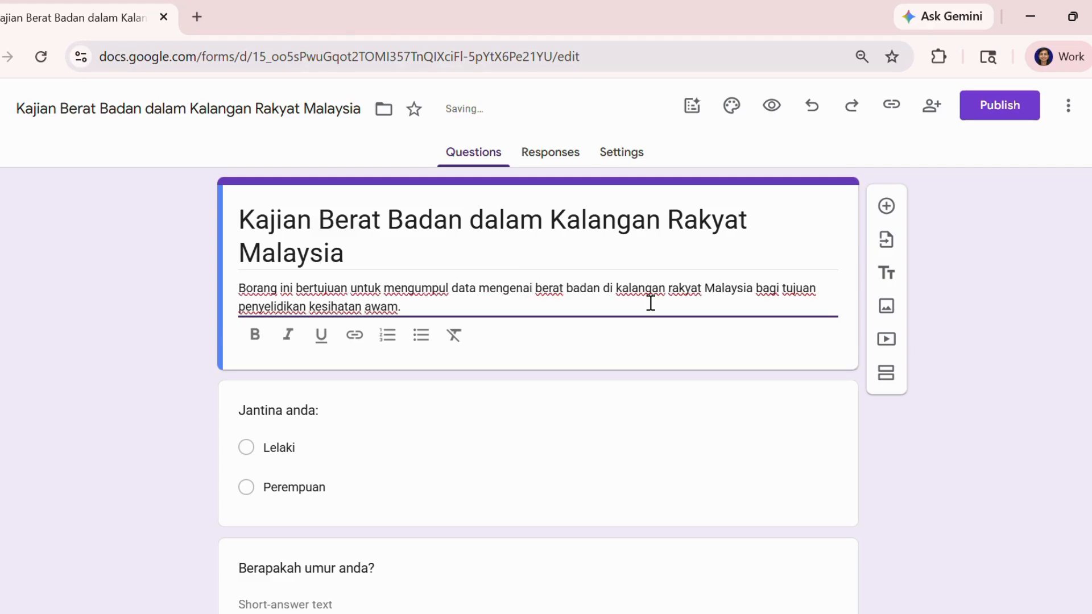
- In the form description, change "di" to "dalam" and replace "penyelidikan kesihatan awam." with "tugasan matematik"
left_click(609, 289)
key("BackSpace")
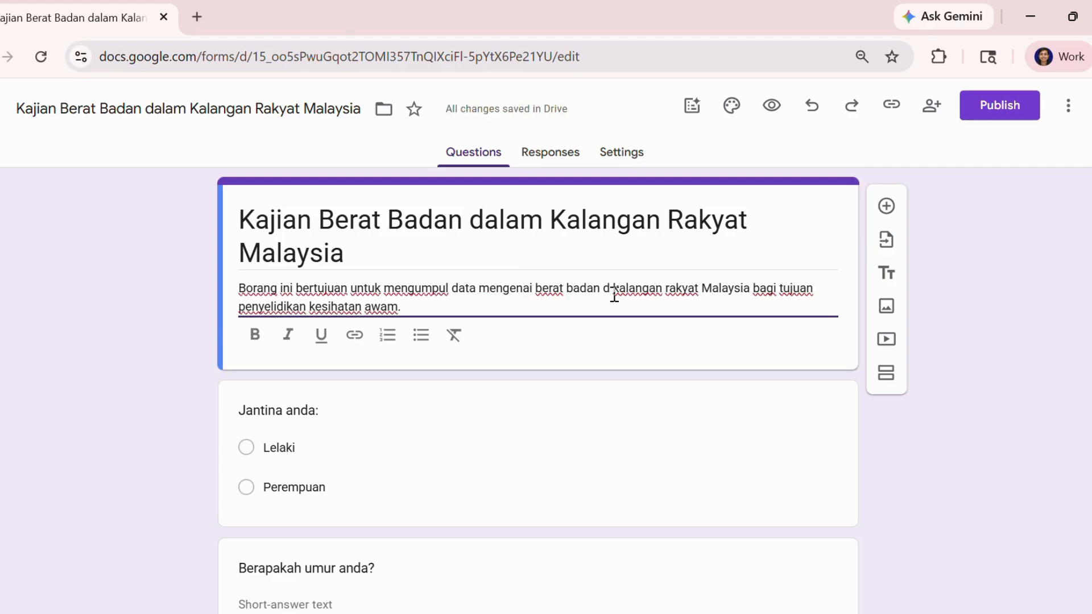
type("alam")
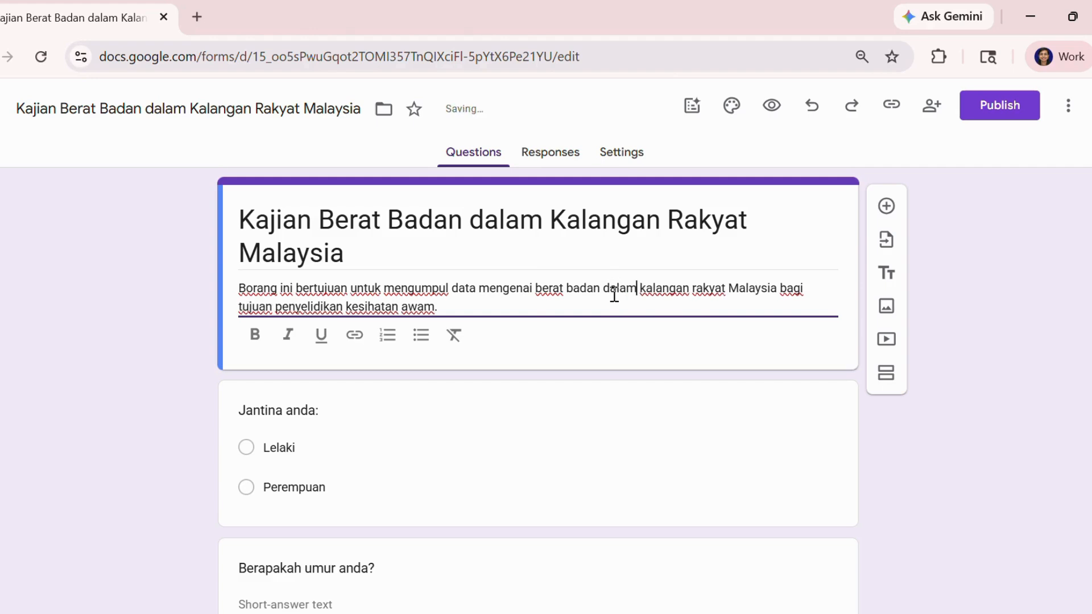
left_click_drag(438, 307, 278, 312)
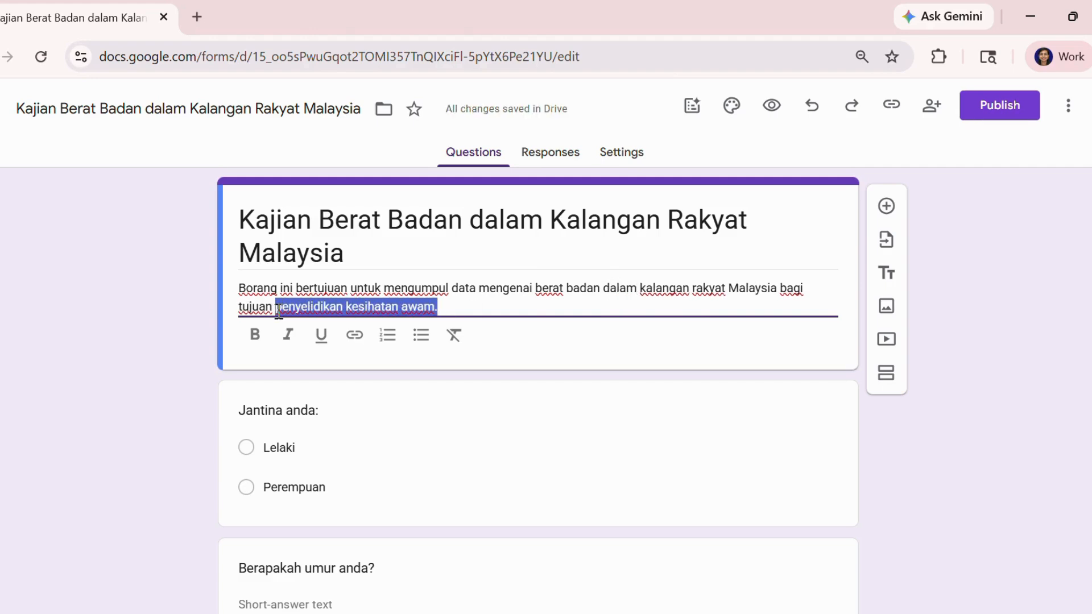
type("tugasan mat")
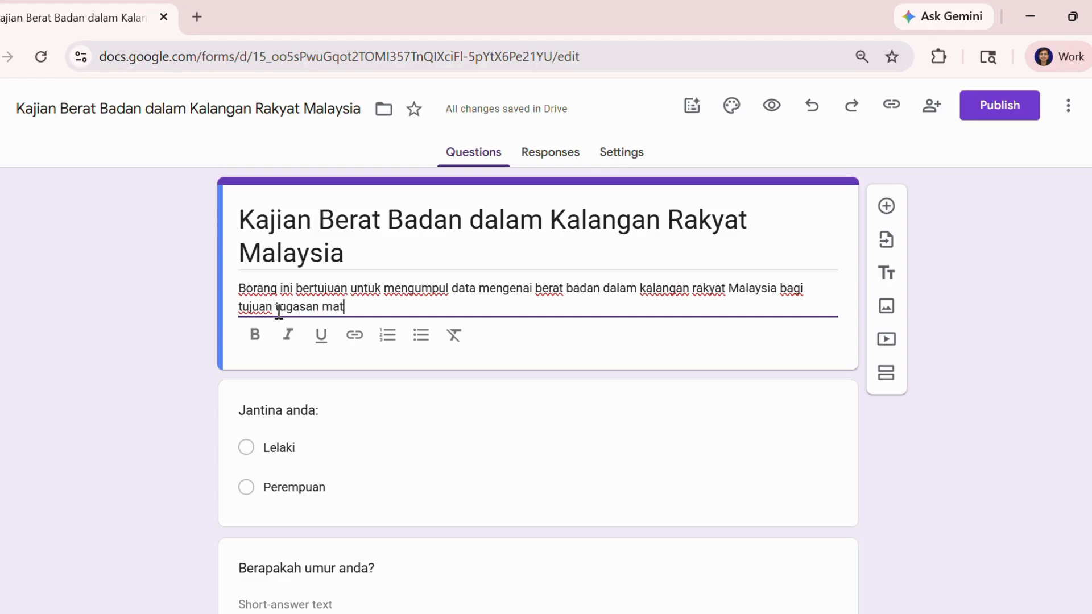
type("ematik")
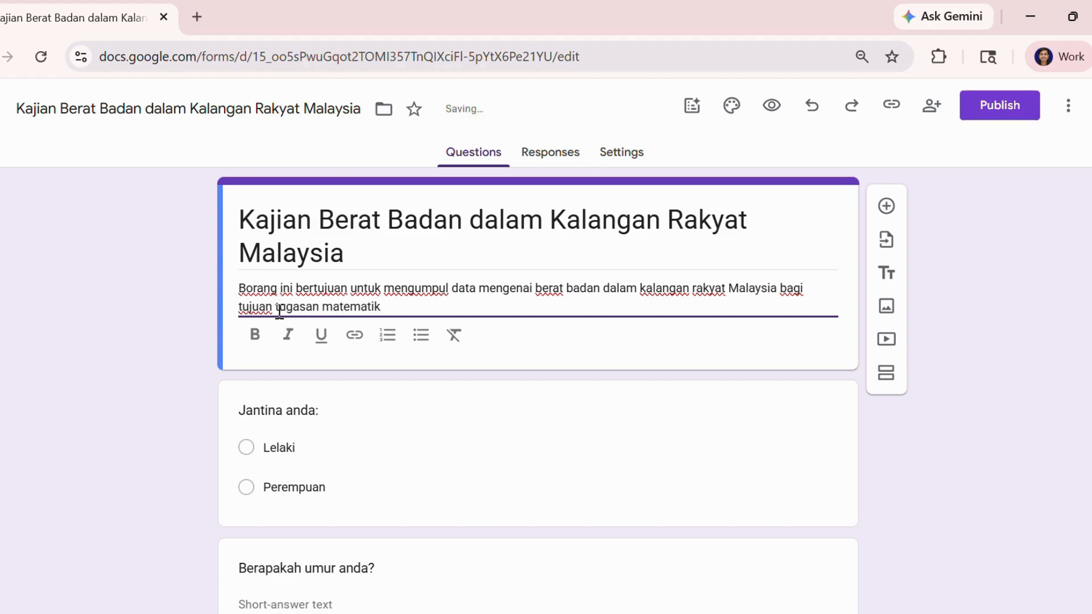
- Review the form's header and its first generated questions on gender, age and marital status
scroll(180, 463, "down", 2)
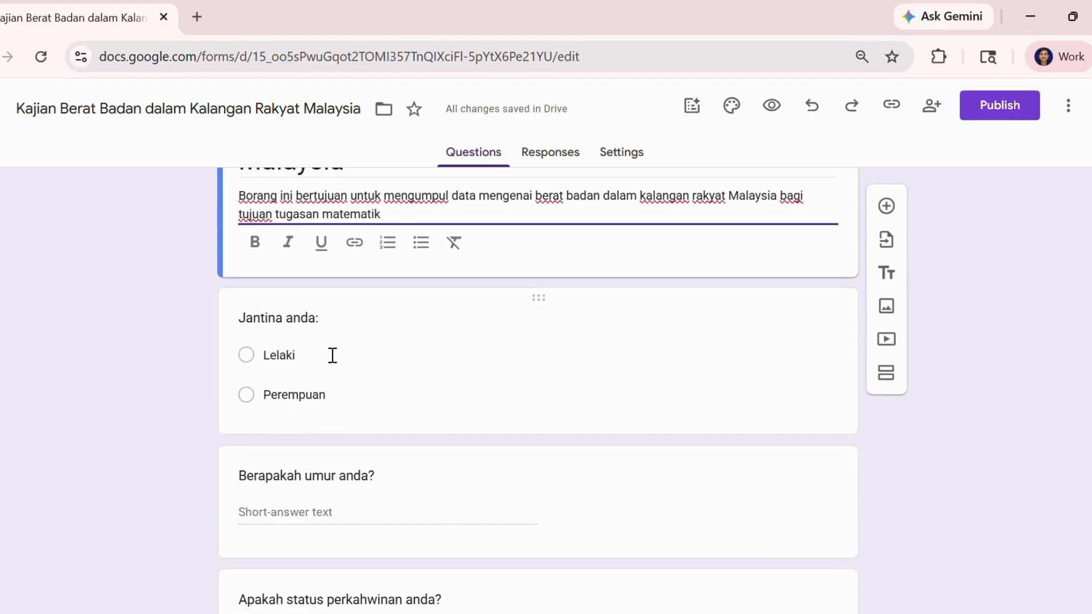
scroll(317, 332, "down", 2)
scroll(341, 458, "down", 2)
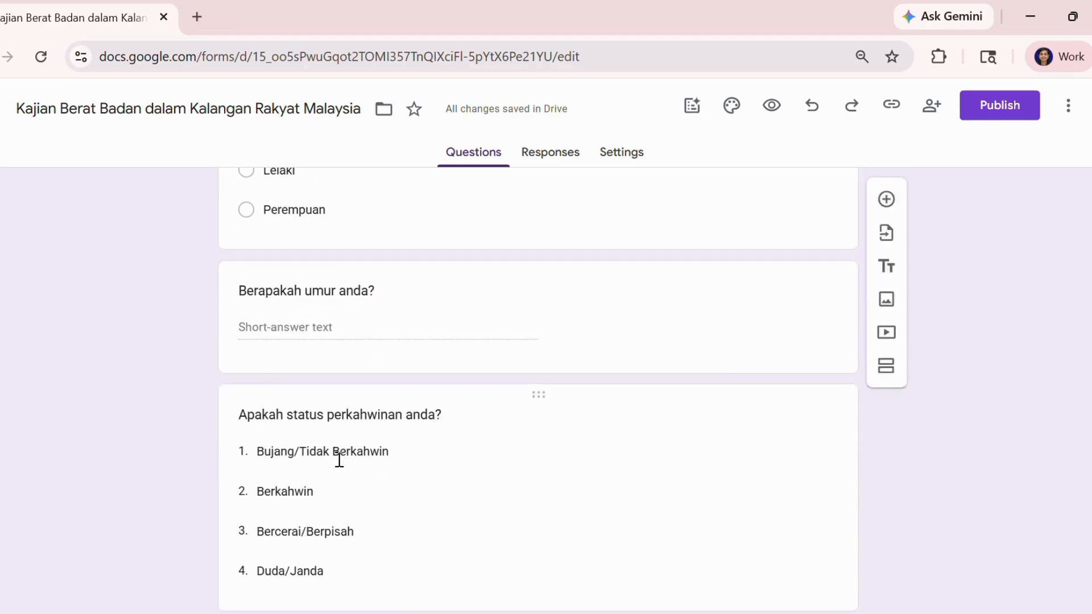
scroll(336, 461, "up", 6)
scroll(438, 455, "down", 5)
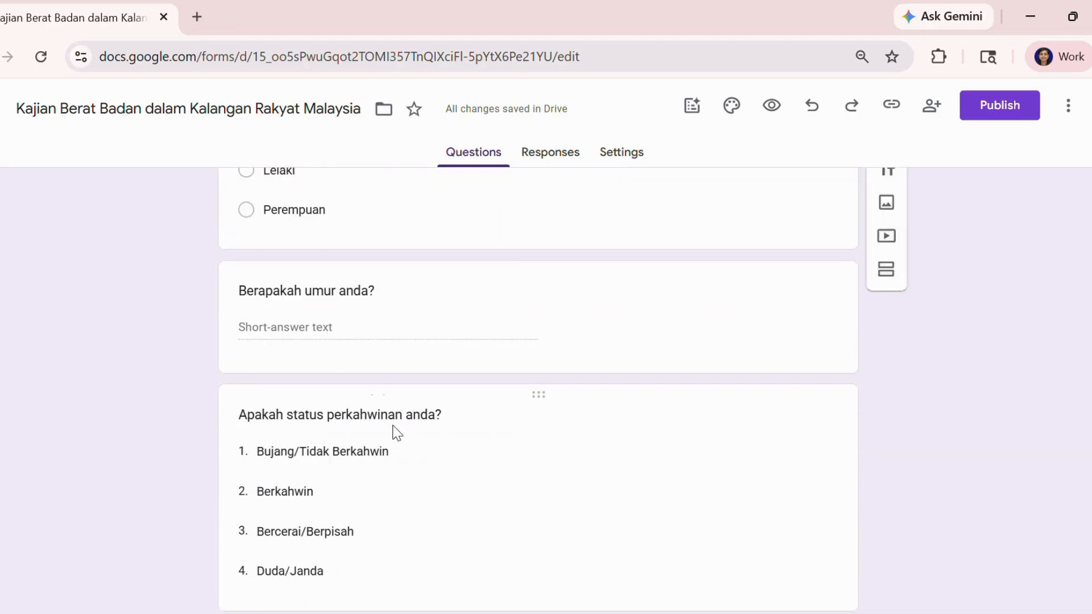
scroll(336, 296, "up", 5)
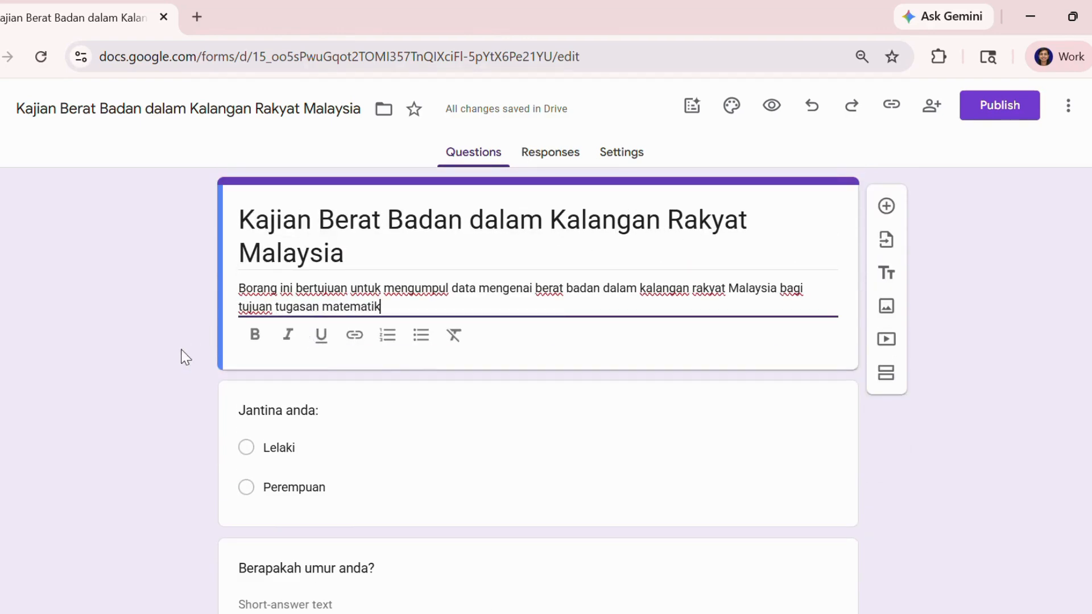
scroll(182, 358, "down", 2)
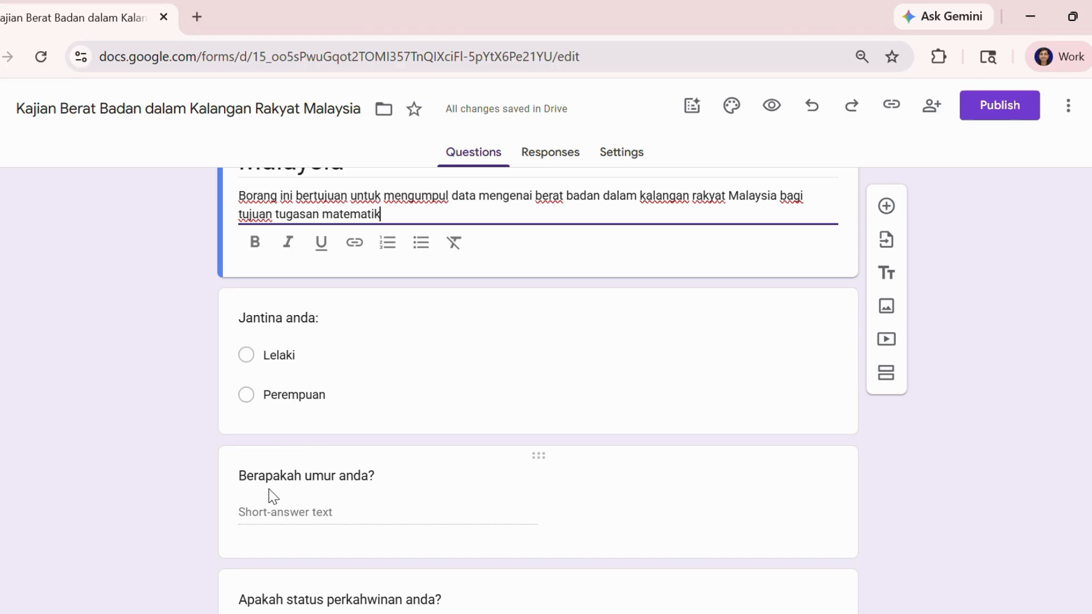
scroll(238, 359, "up", 2)
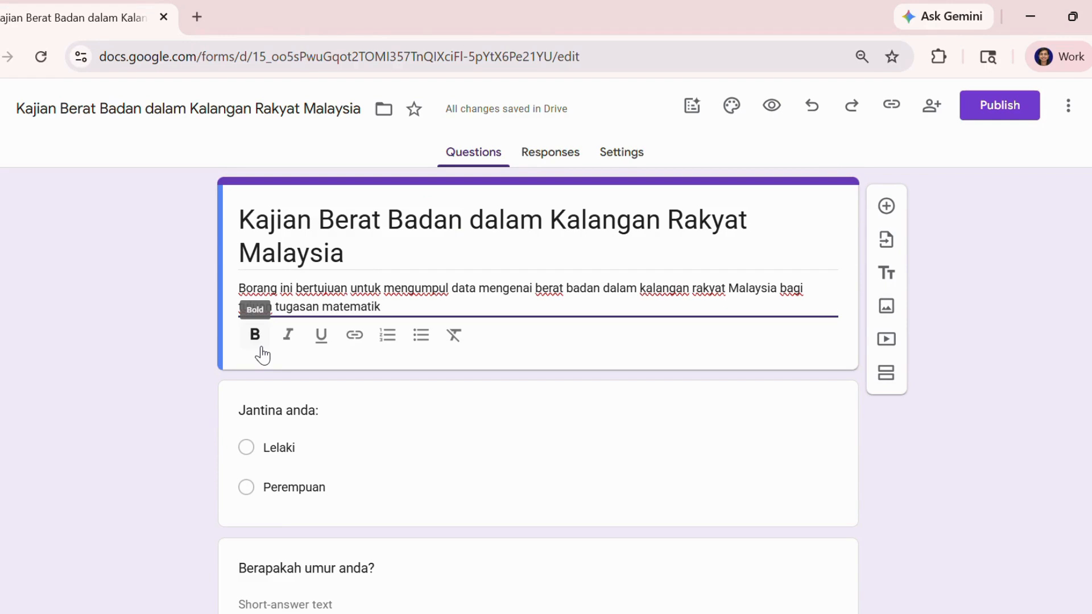
scroll(316, 465, "down", 4)
scroll(239, 430, "up", 4)
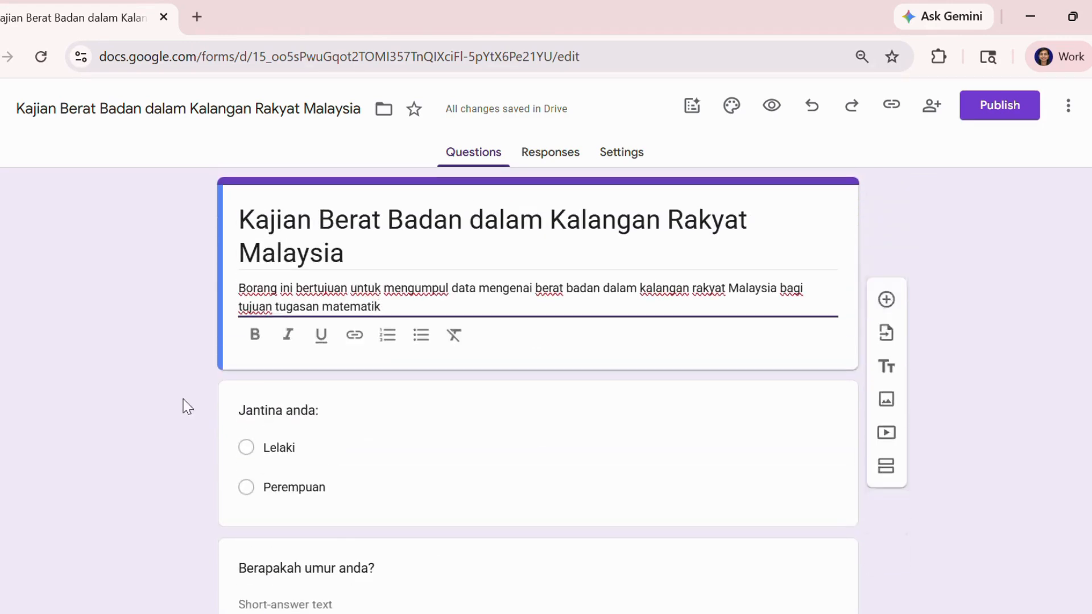
- Delete the "Jantina anda:" and "Berapakah umur anda?" questions from the form
scroll(406, 475, "down", 2)
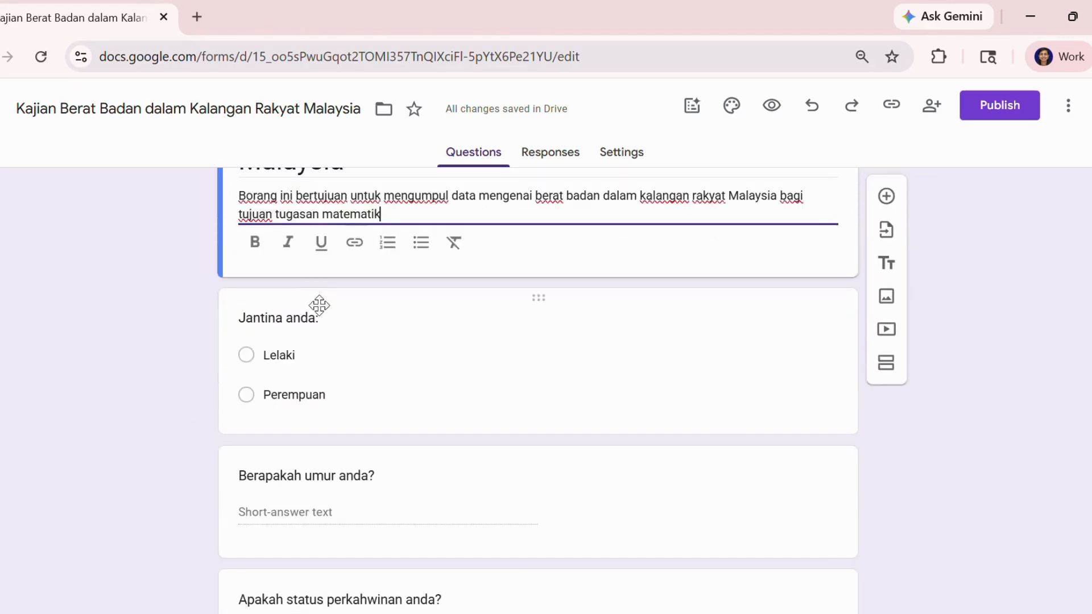
left_click(502, 348)
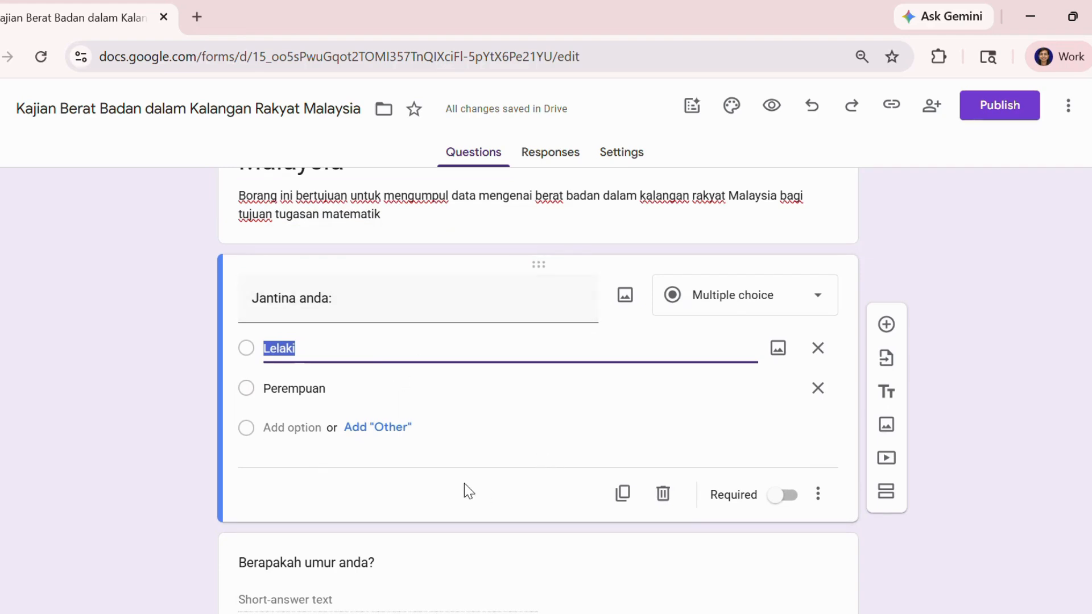
left_click(665, 501)
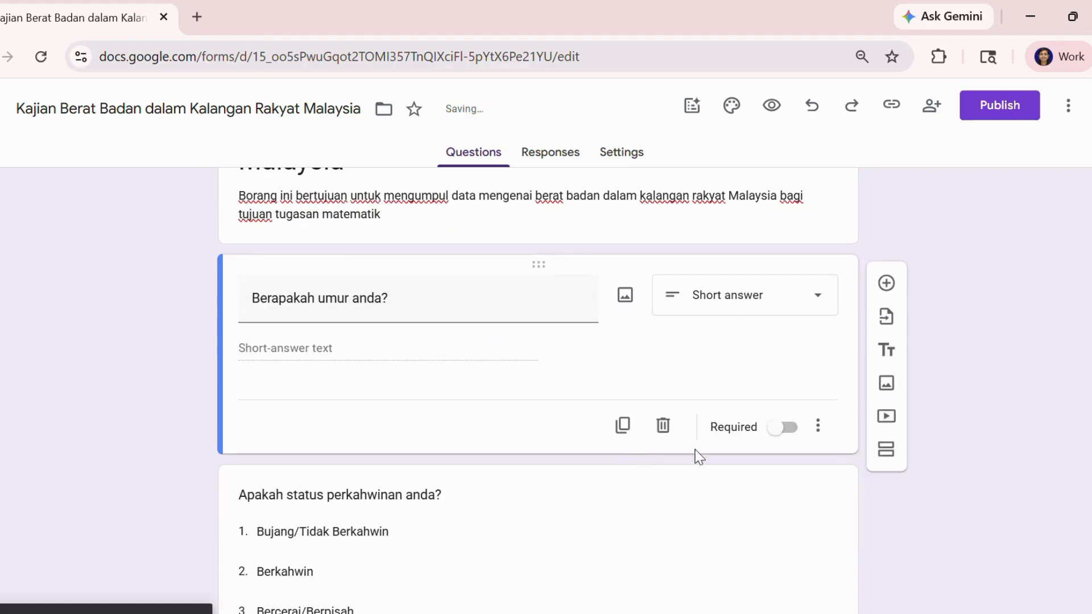
left_click(664, 432)
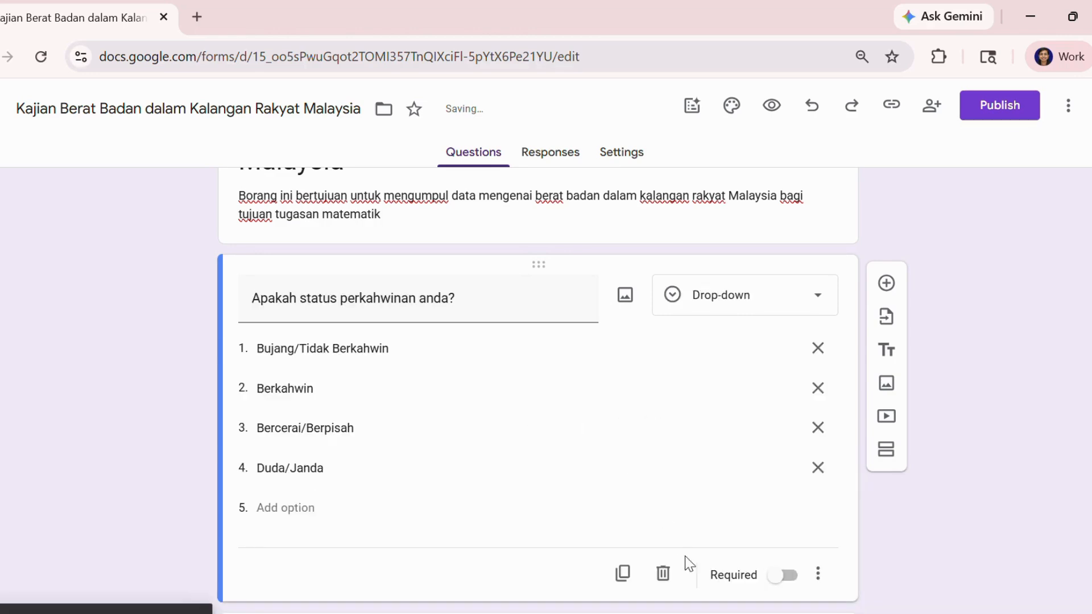
- Delete the questions on marital status, height in metres and satisfaction with current body weight
left_click(663, 574)
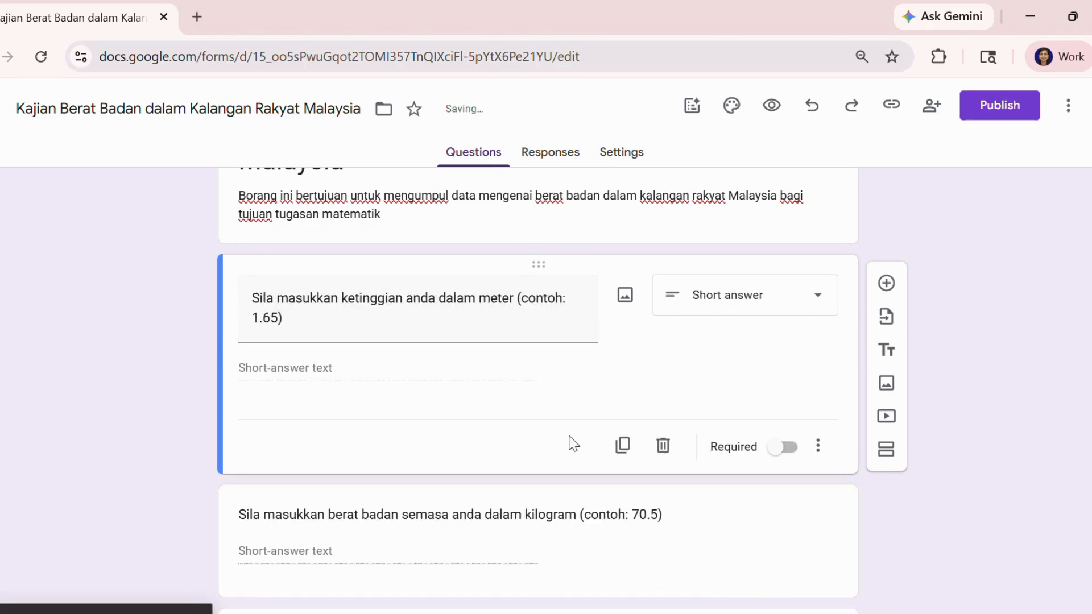
left_click(664, 446)
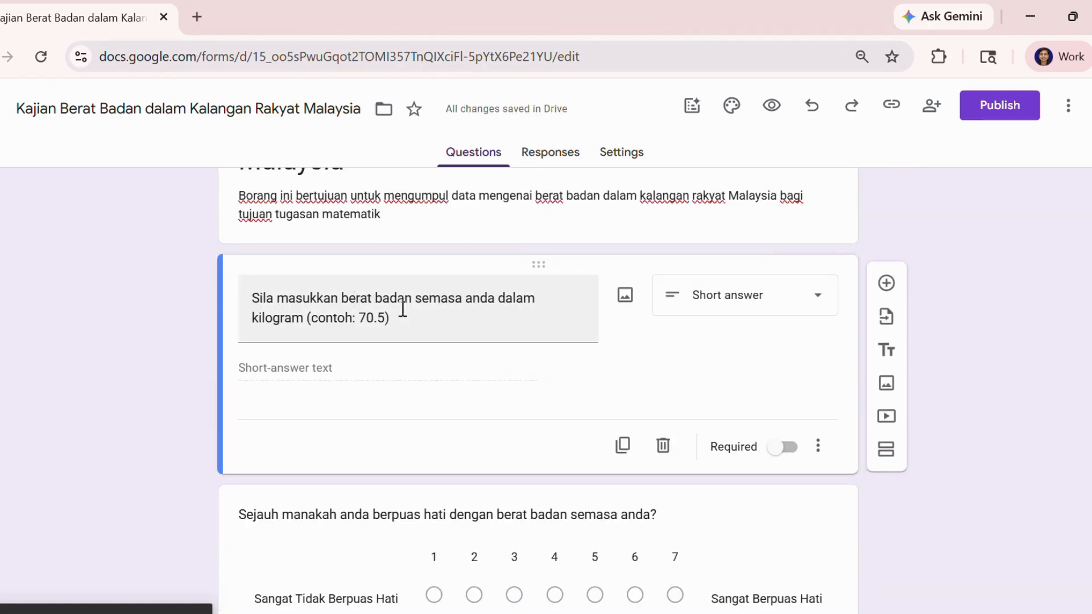
scroll(414, 329, "down", 5)
scroll(385, 319, "up", 2)
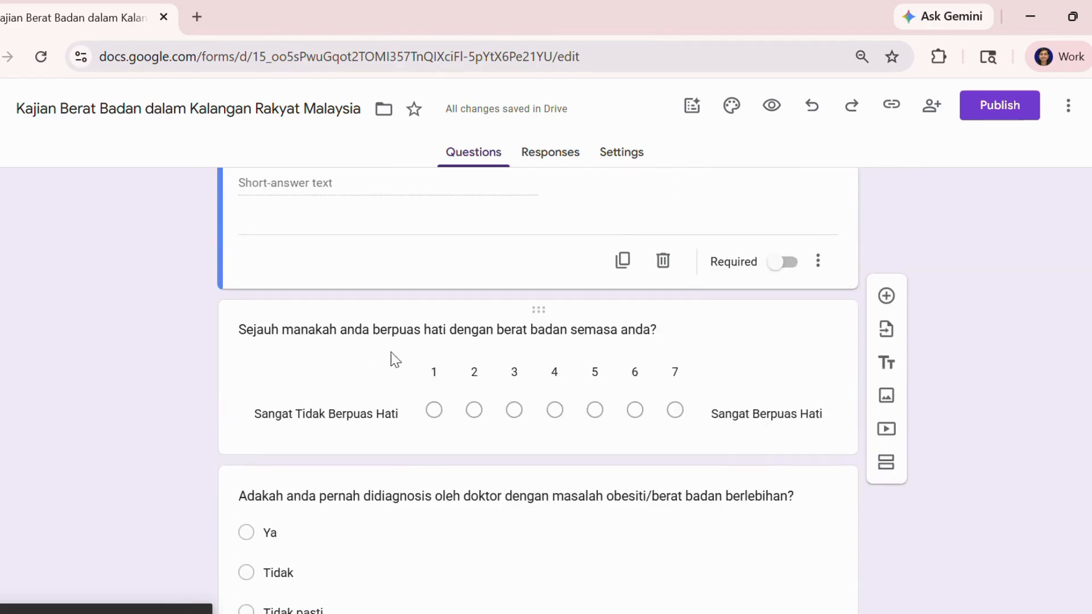
left_click(660, 418)
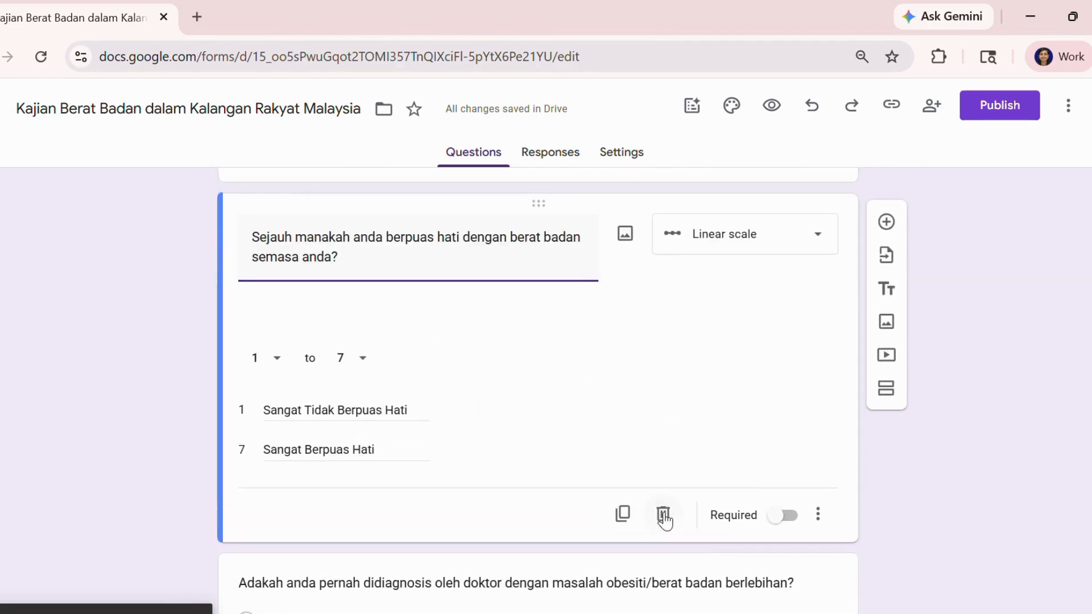
left_click(661, 515)
- Delete the questions on being diagnosed with obesity by a doctor and on weekly exercise frequency
left_click(633, 380)
left_click(661, 398)
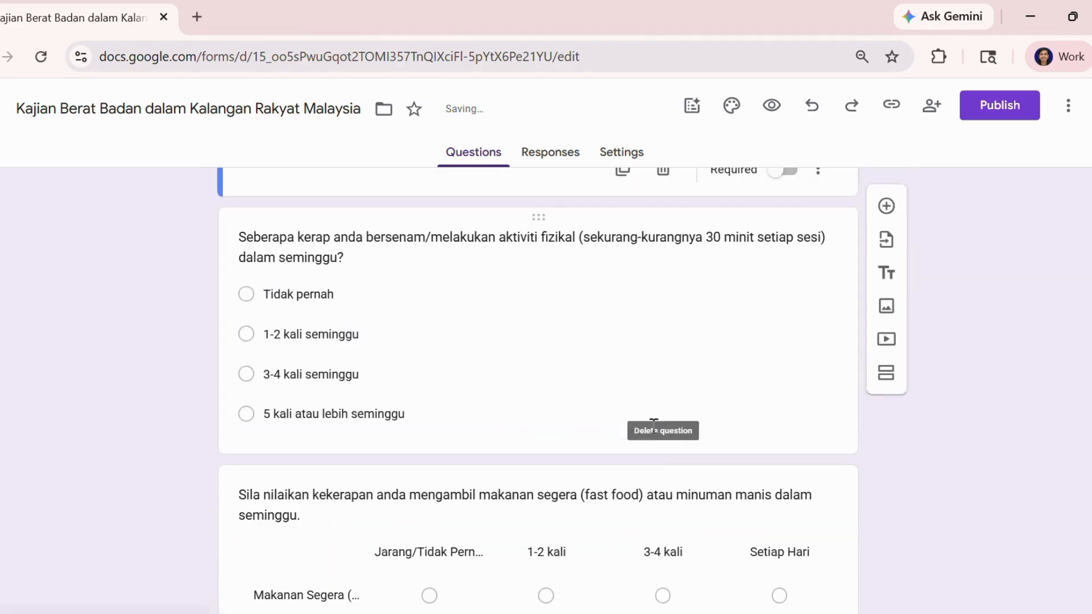
left_click(630, 433)
left_click(663, 460)
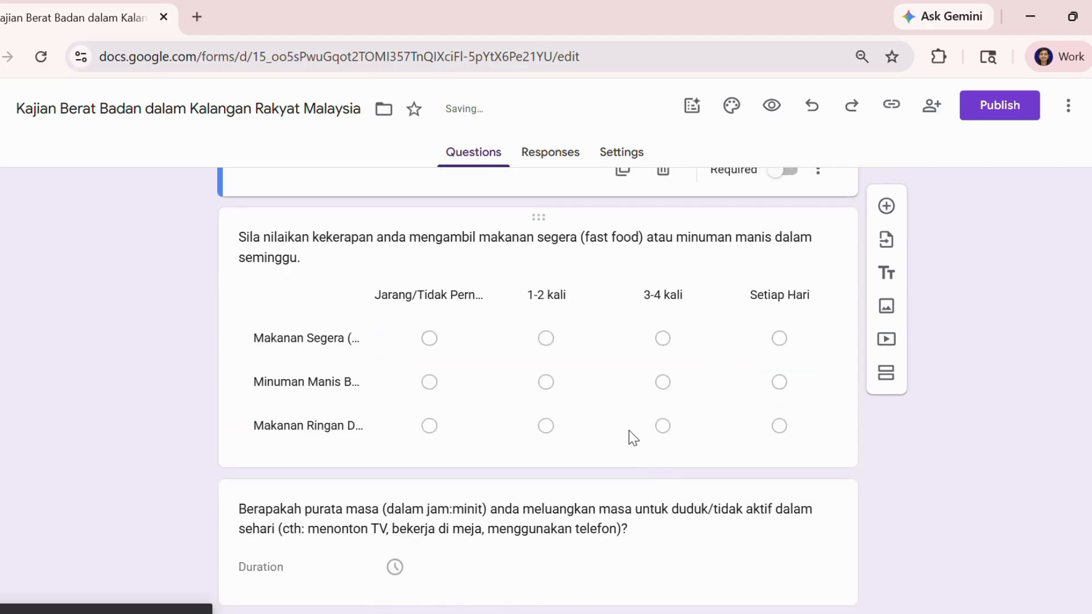
- Delete the questions on fast food and sweet drink intake, weight management methods and average daily sitting time
left_click(624, 446)
scroll(631, 466, "down", 5)
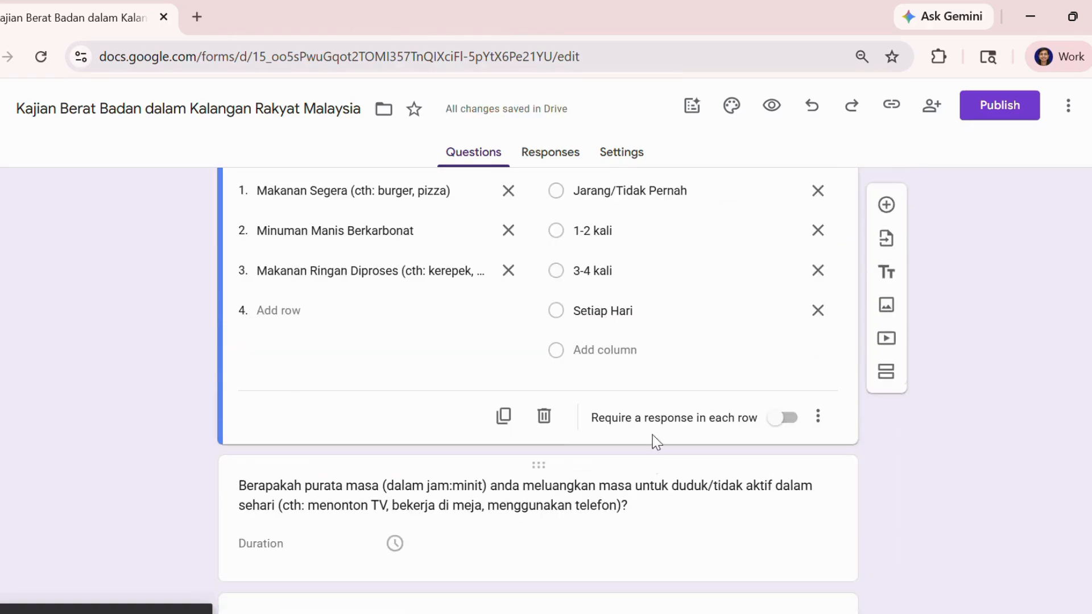
left_click(507, 539)
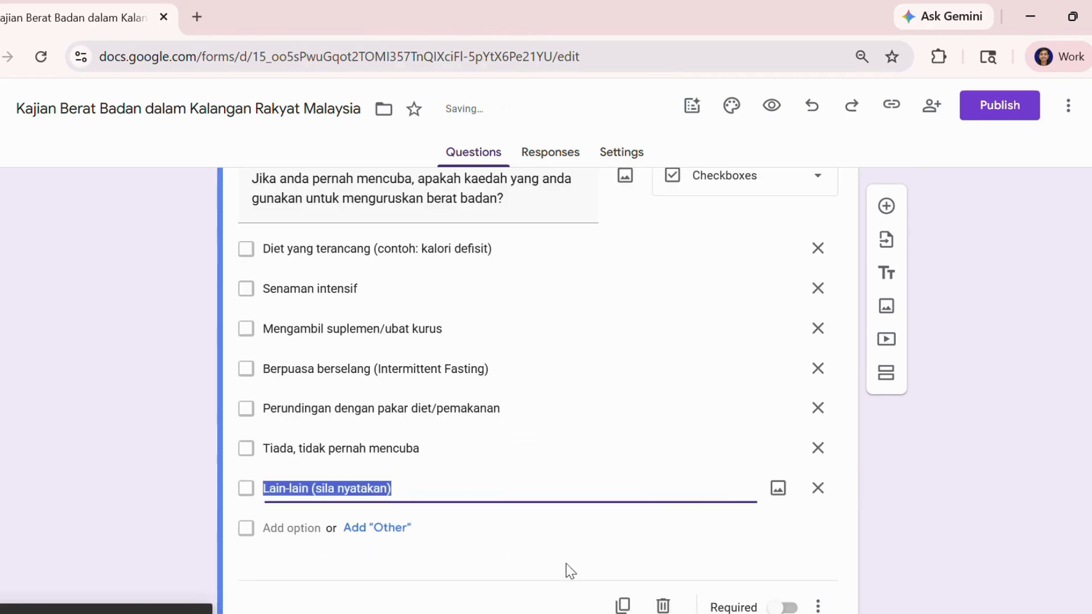
left_click(661, 605)
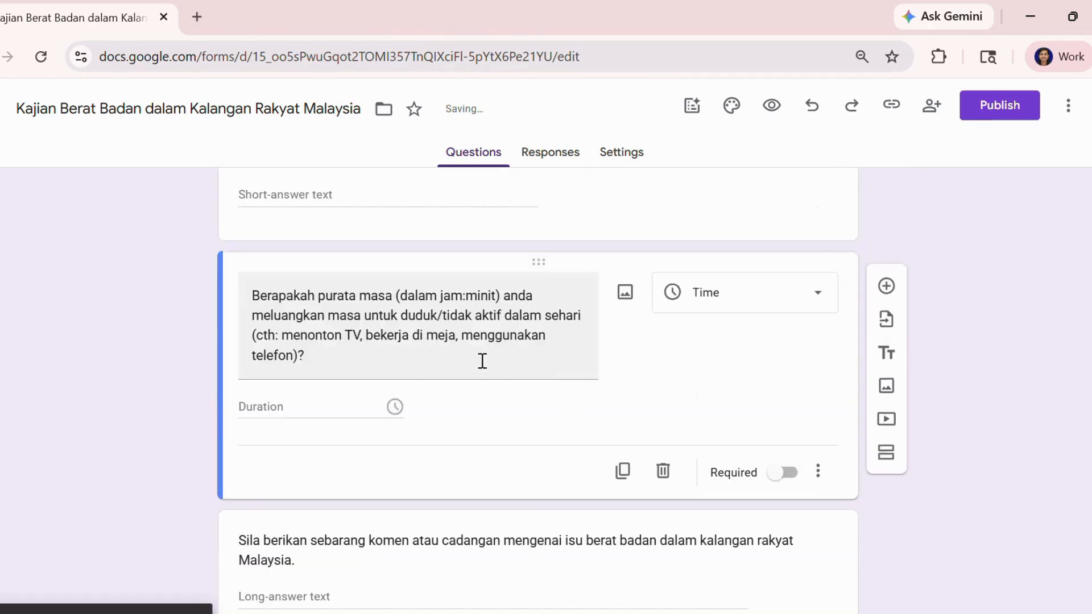
left_click(663, 472)
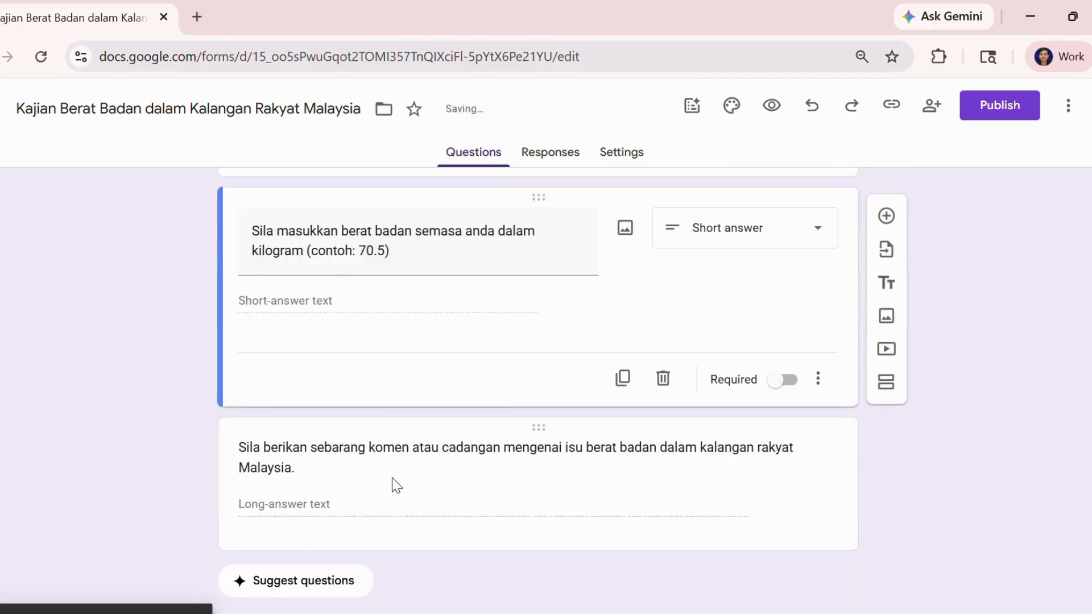
- Delete the final paragraph question asking for comments or suggestions on body weight issues among Malaysians
scroll(391, 475, "up", 3)
scroll(387, 471, "down", 3)
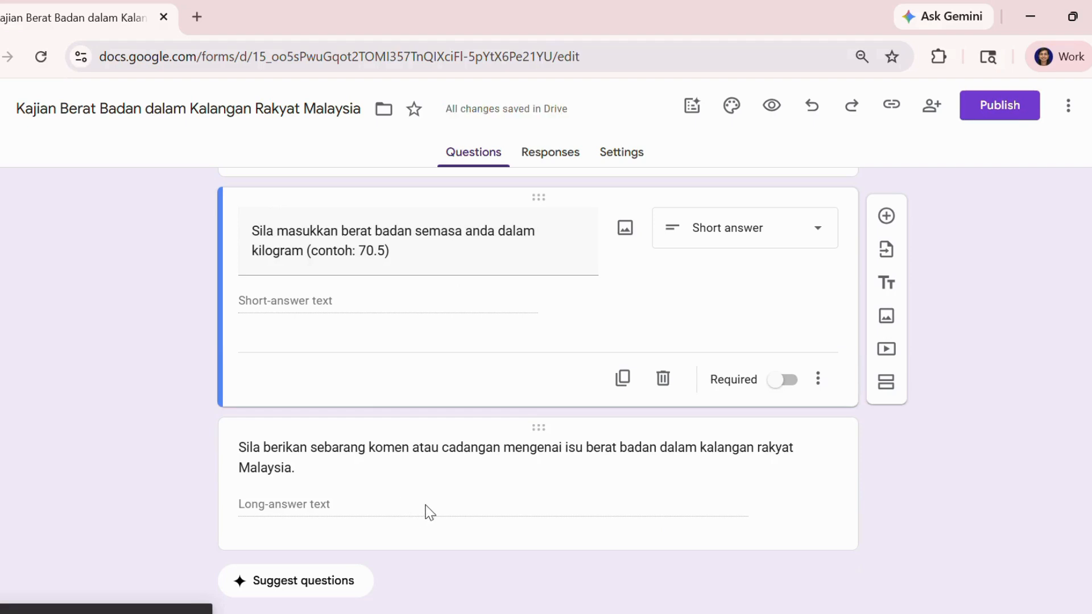
left_click(488, 529)
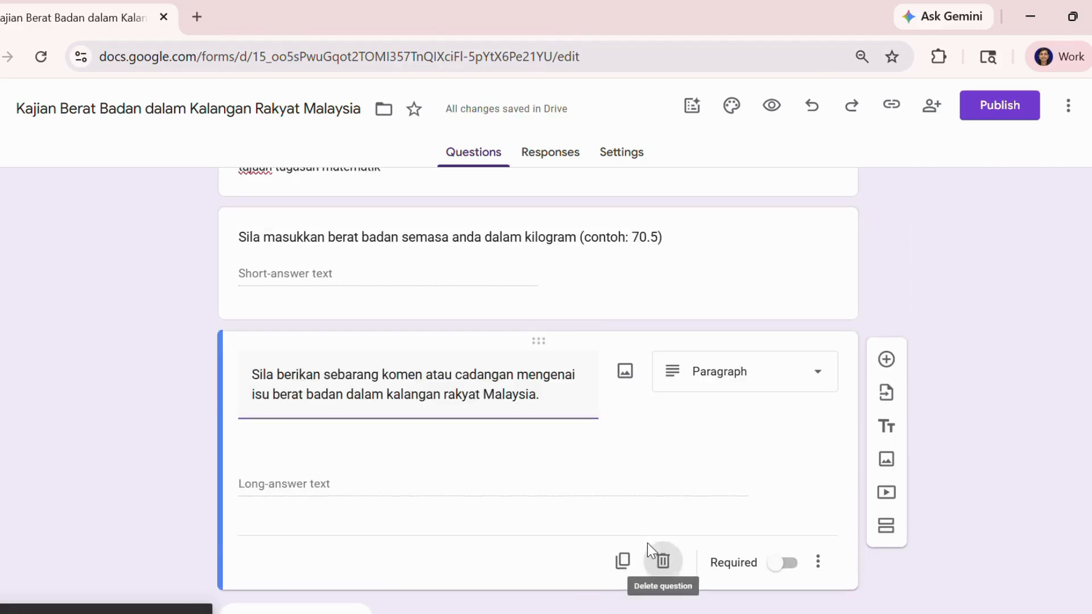
left_click(663, 555)
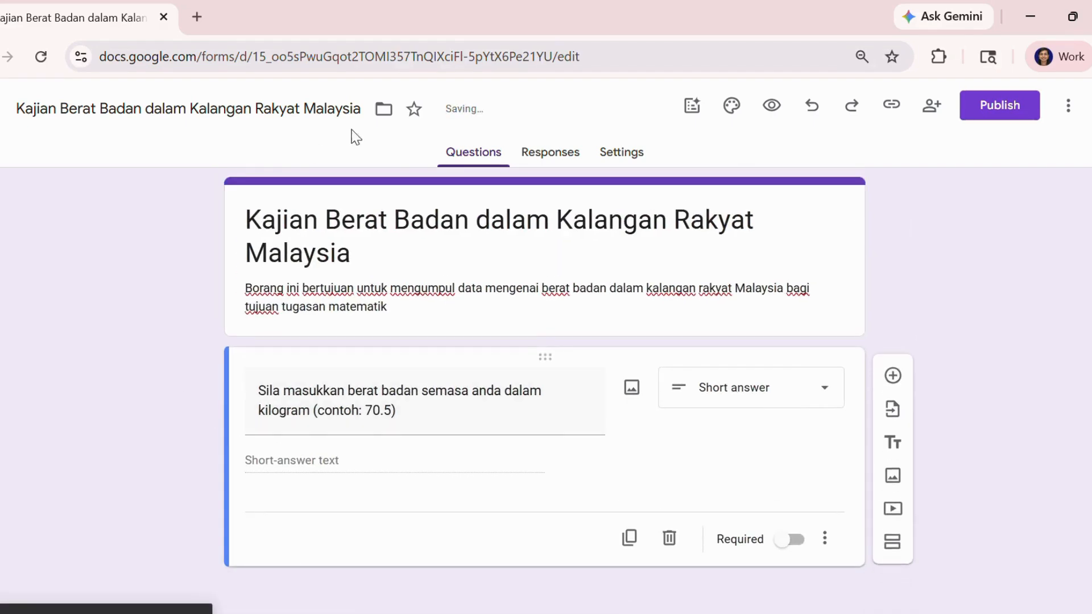
- In the current body weight question, replace "(contoh: 70.5)" with "(Kg)"
left_click(396, 413)
left_click(370, 411)
left_click_drag(414, 409, 310, 407)
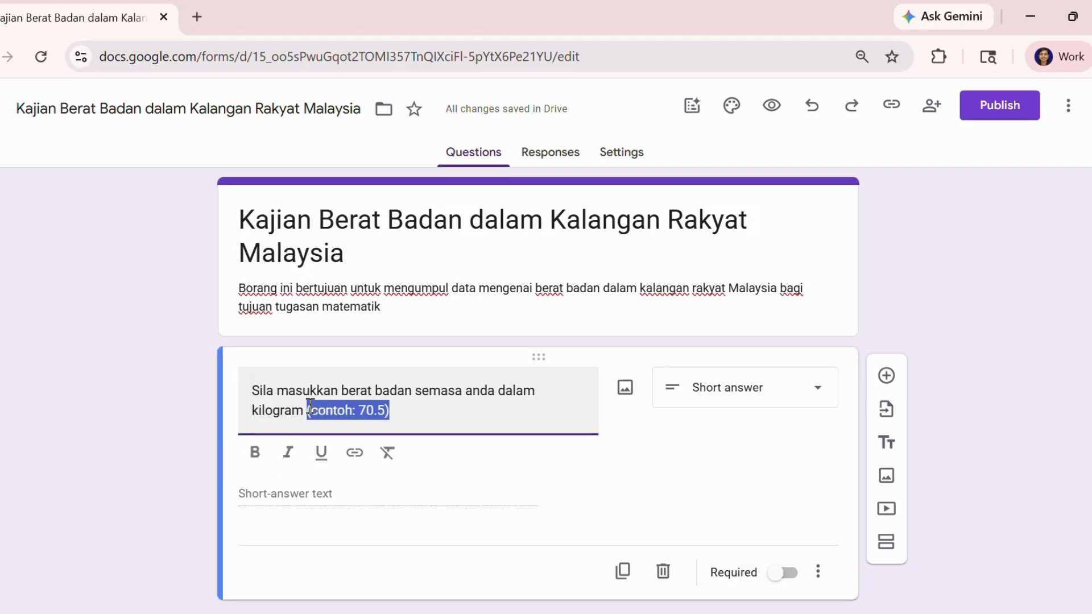
type("(Kg")
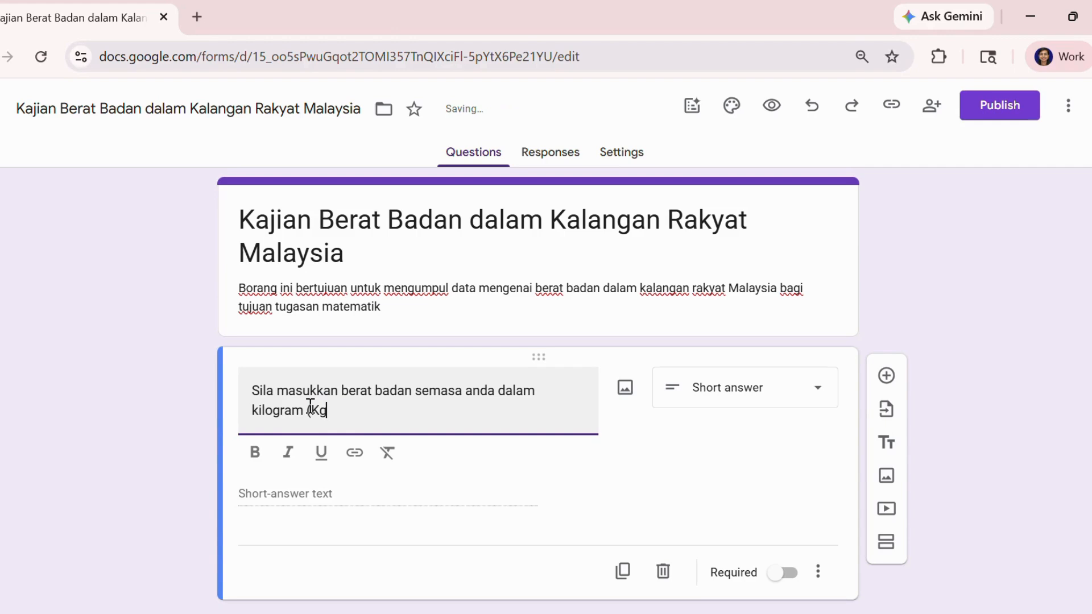
type(")")
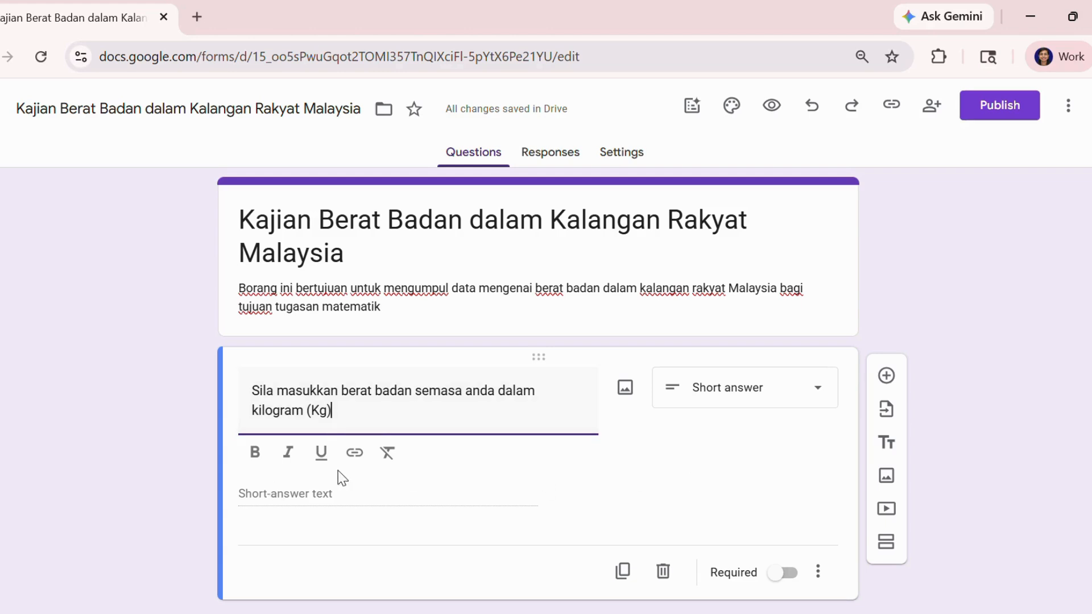
left_click(329, 500)
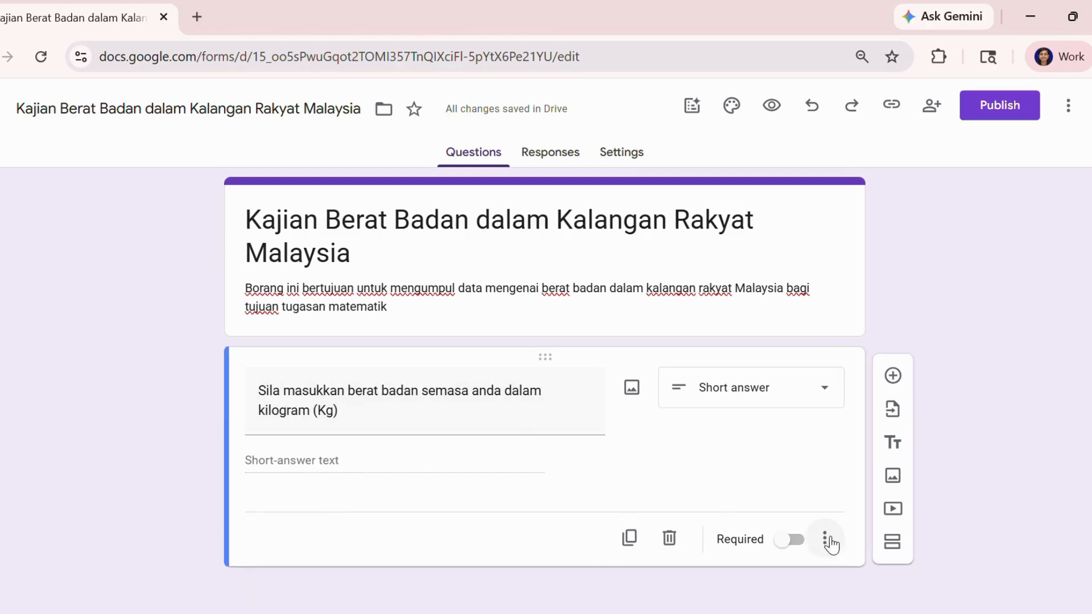
- Add response validation to the weight question that accepts only a whole number, and make the question required
left_click(827, 540)
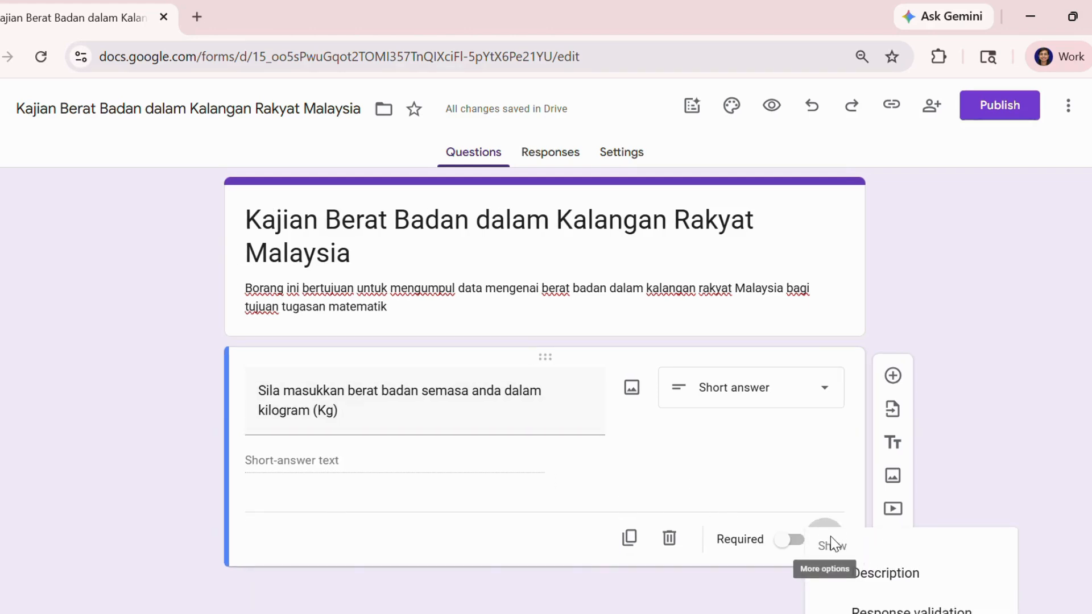
left_click(881, 607)
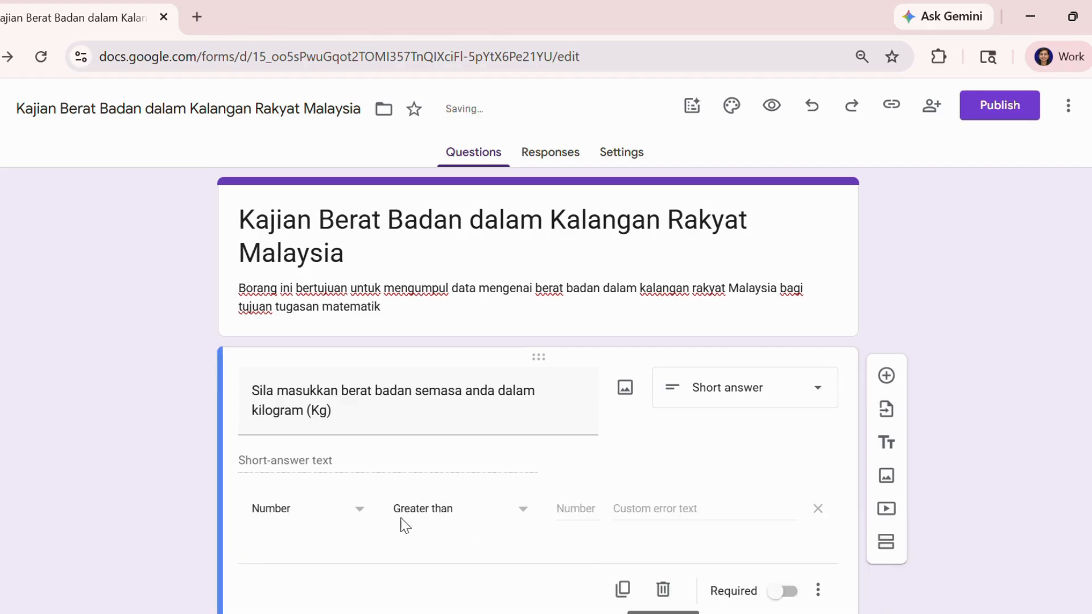
left_click(478, 521)
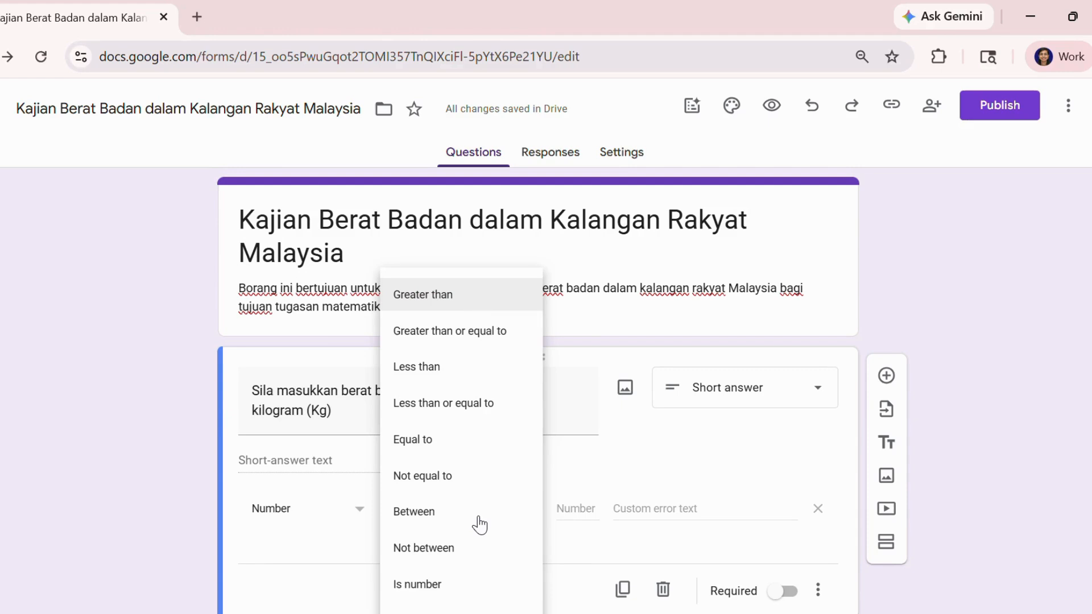
left_click(449, 609)
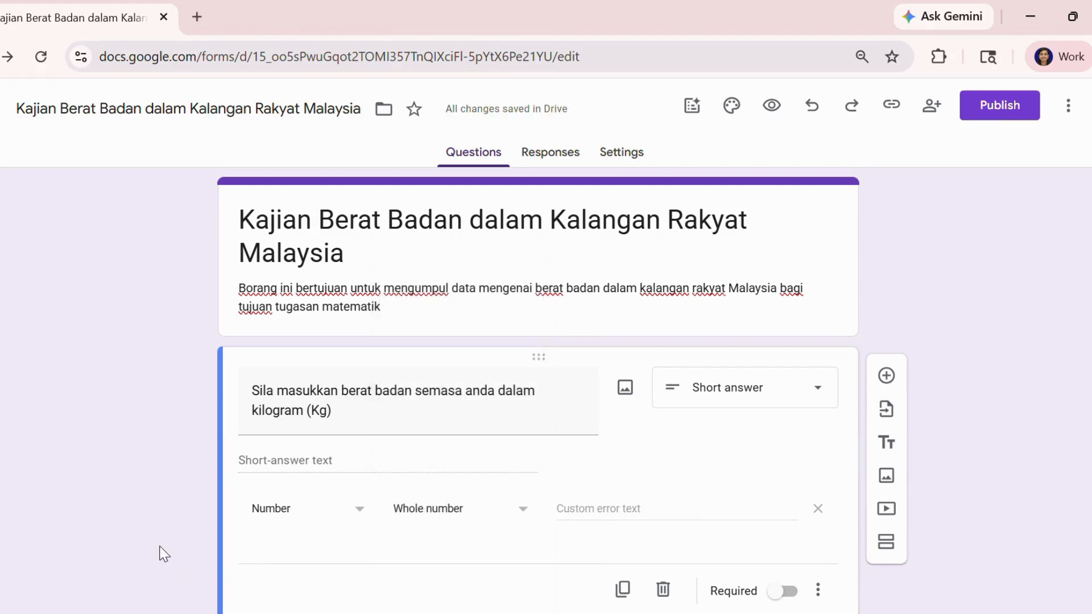
left_click(818, 588)
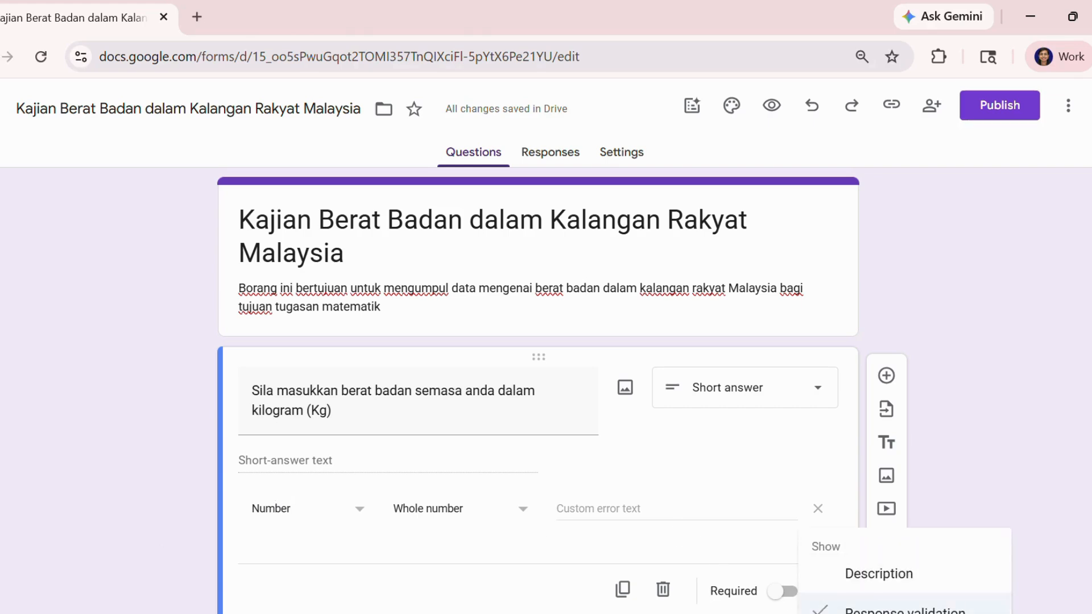
scroll(816, 576, "down", 1)
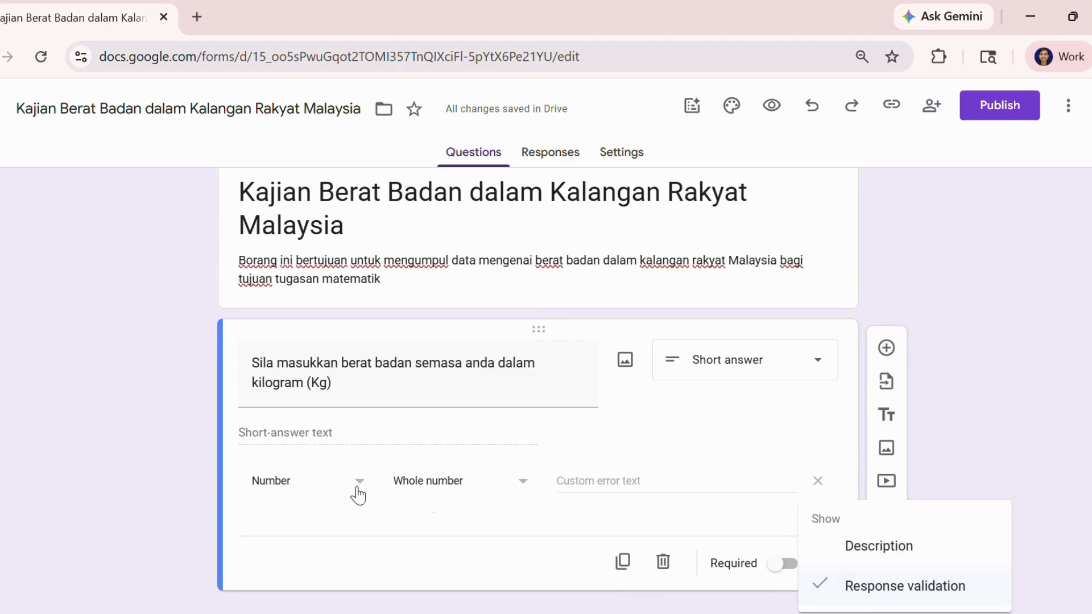
left_click(522, 493)
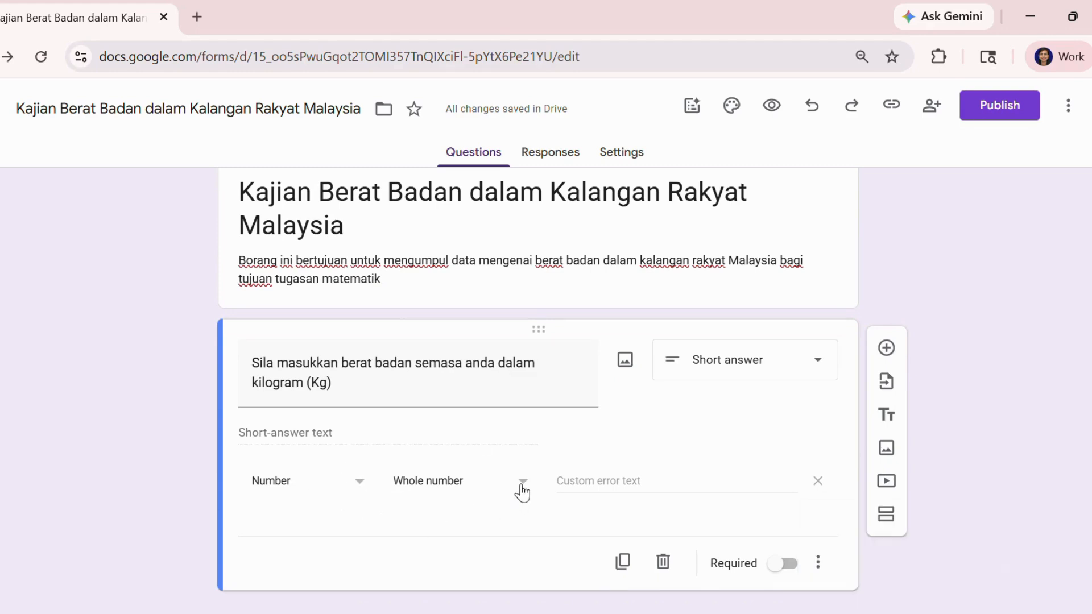
left_click(523, 490)
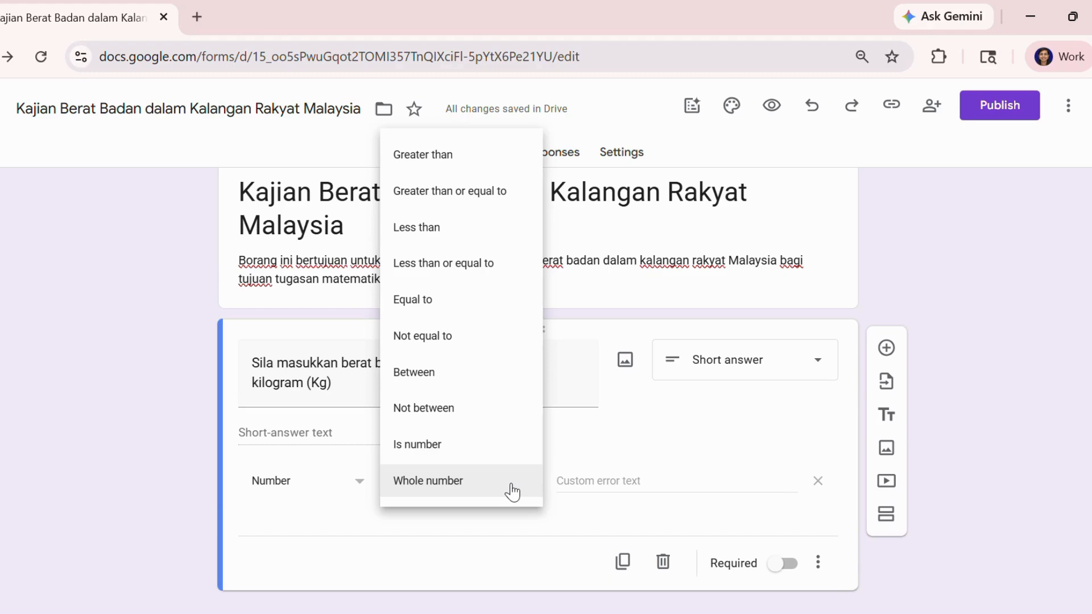
left_click(512, 493)
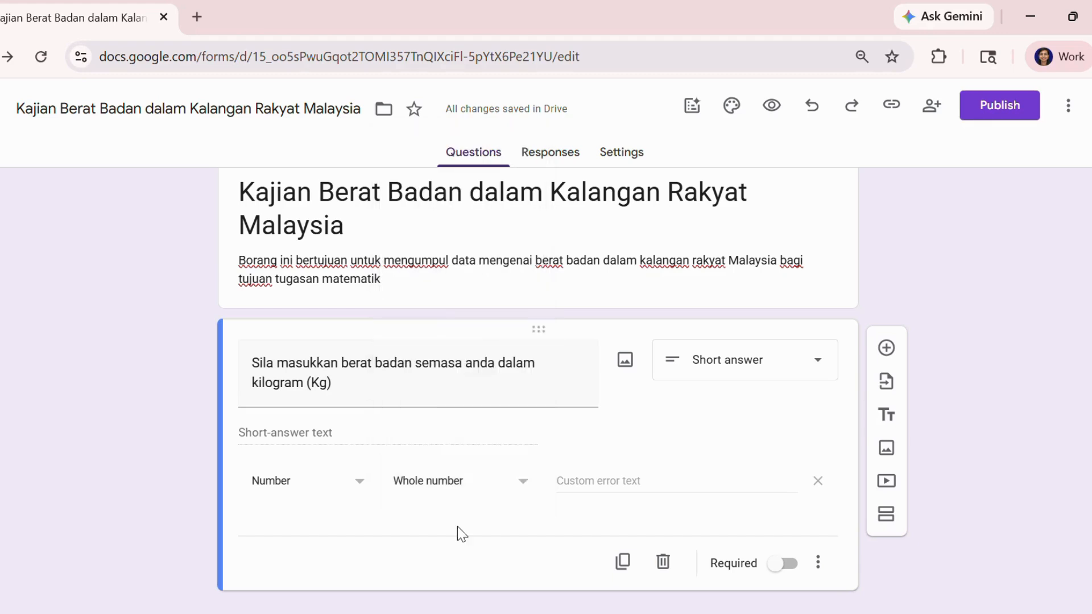
left_click(782, 566)
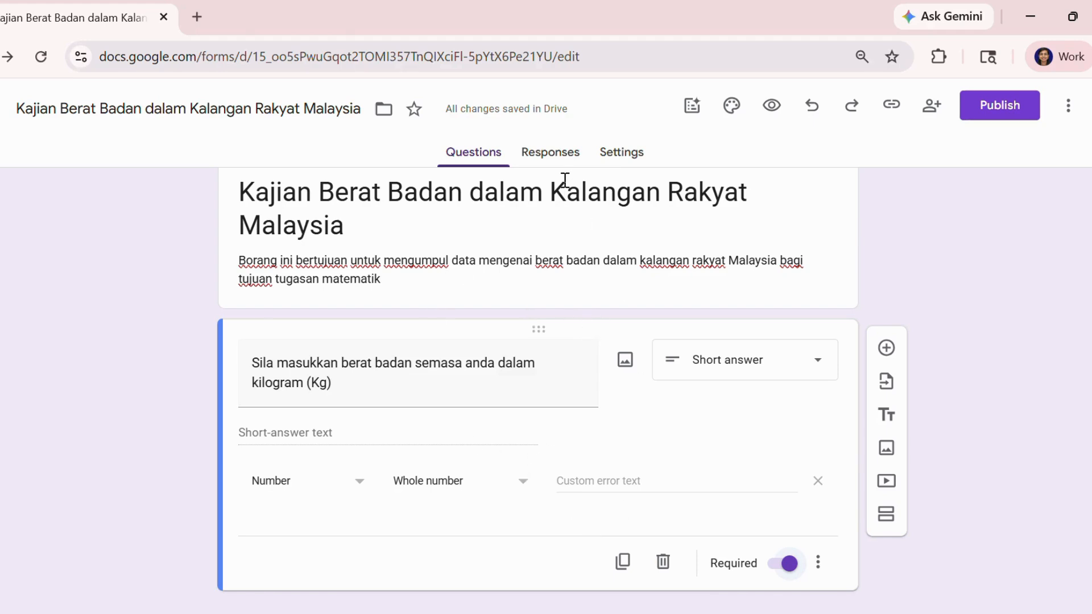
- Check the form's responses page, then examine the form defaults and question defaults in its settings
left_click(550, 160)
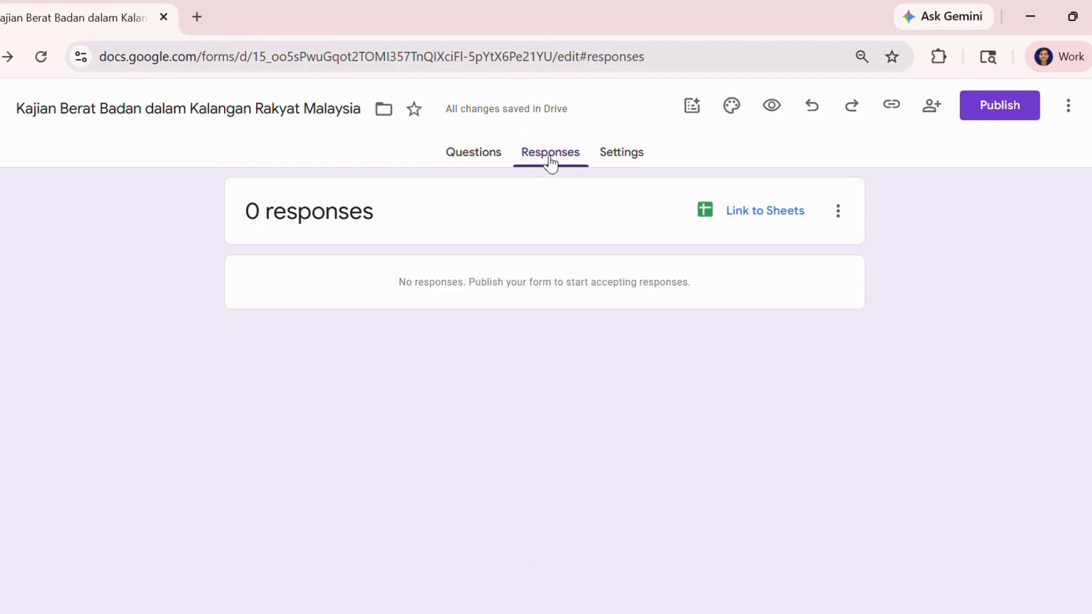
left_click(617, 160)
scroll(542, 361, "down", 2)
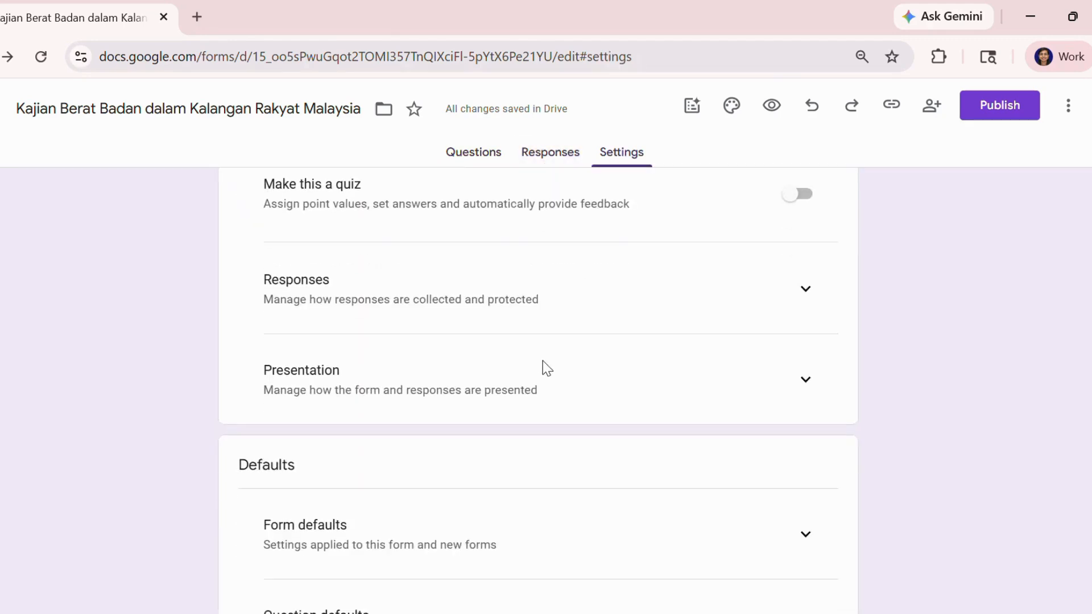
scroll(543, 360, "down", 2)
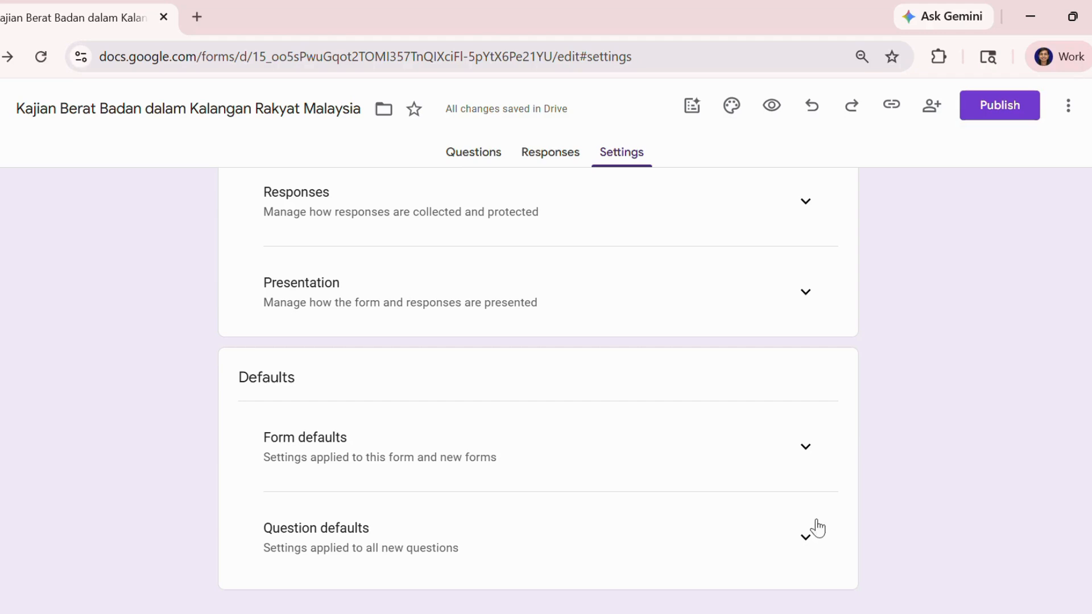
left_click(805, 539)
scroll(600, 470, "down", 1)
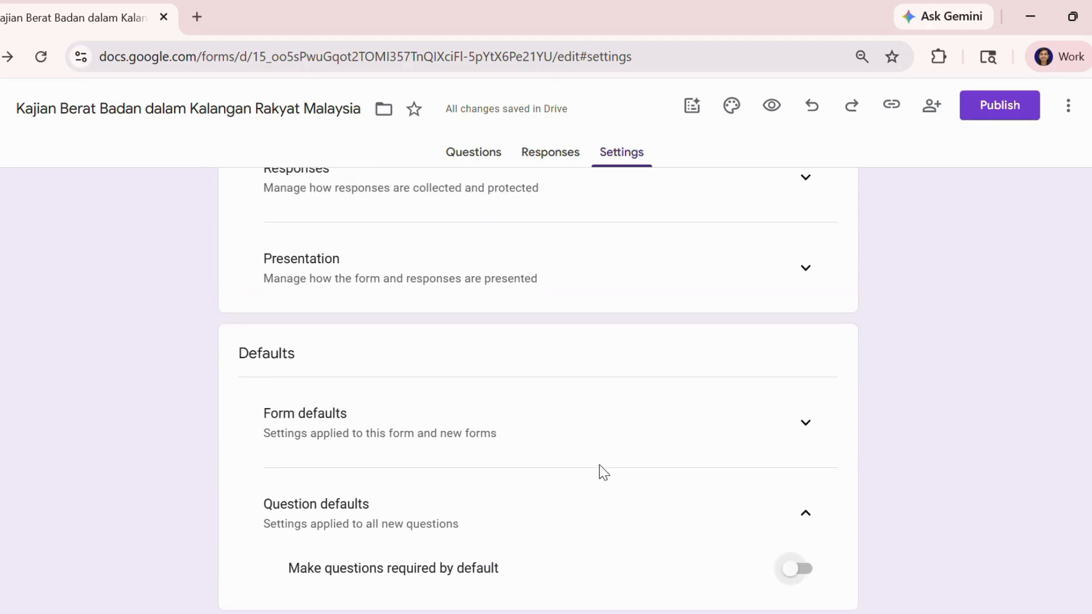
scroll(603, 472, "up", 2)
left_click(781, 528)
scroll(651, 470, "down", 4)
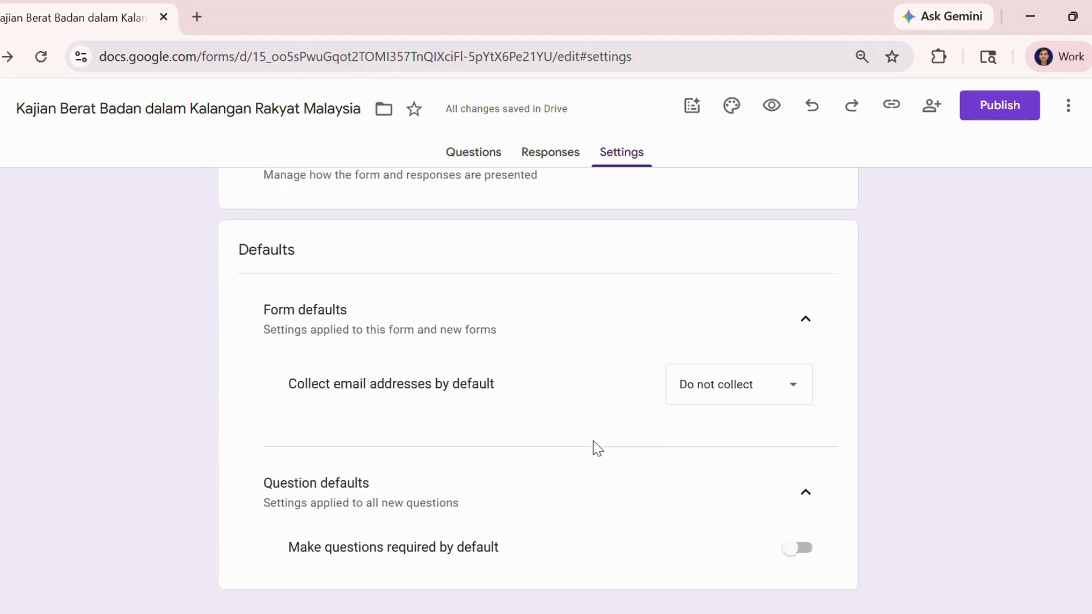
scroll(545, 410, "up", 5)
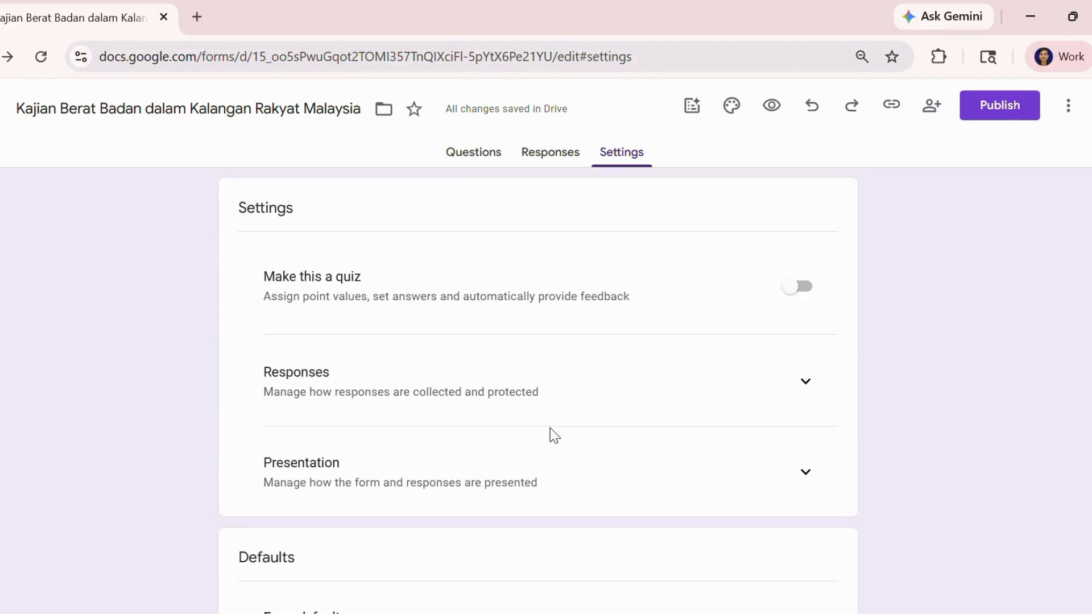
- Examine the form's presentation settings, including the after-submission and restriction options
left_click(805, 472)
scroll(654, 438, "down", 6)
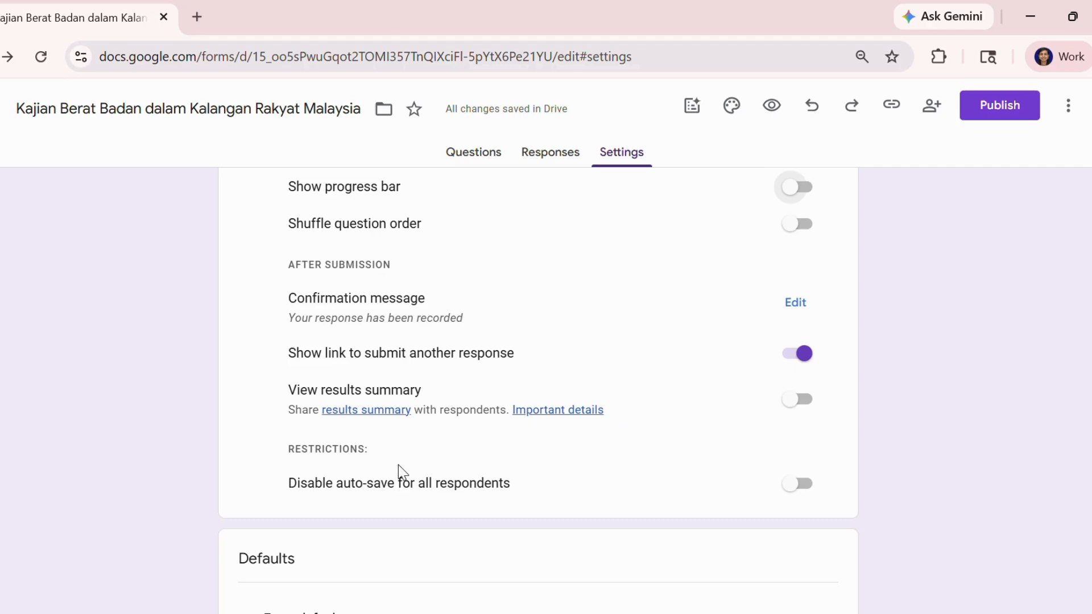
scroll(628, 458, "up", 1)
scroll(626, 453, "up", 6)
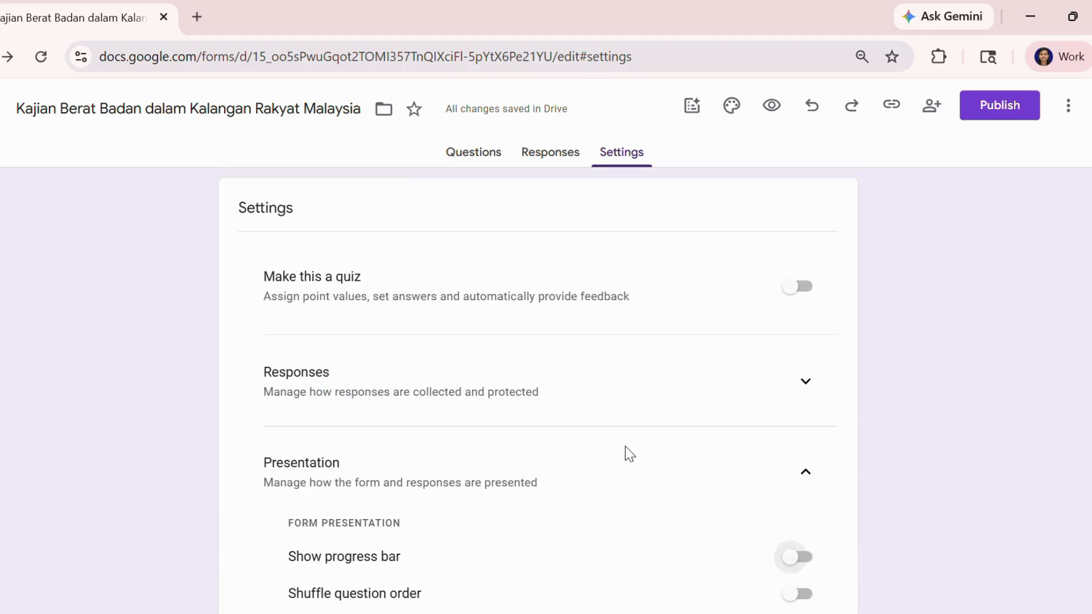
- Examine the form's response settings, including email collection, response editing and the one-response limit, and recheck the presentation and default settings
left_click(794, 395)
scroll(574, 387, "down", 3)
scroll(296, 385, "down", 3)
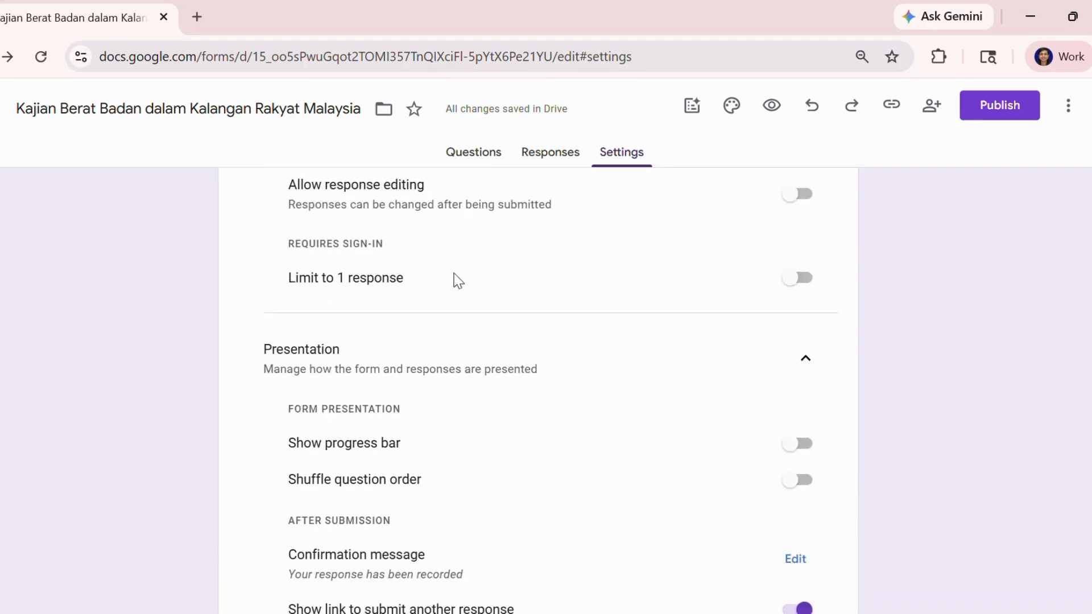
scroll(546, 427, "down", 3)
scroll(544, 427, "down", 3)
scroll(364, 432, "up", 1)
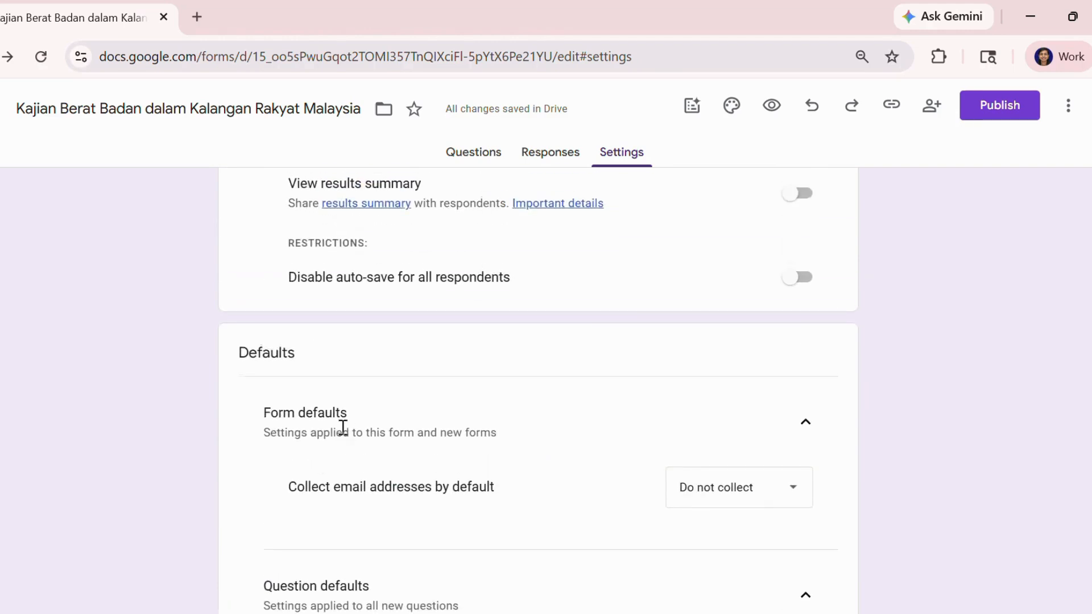
scroll(341, 430, "down", 2)
scroll(317, 431, "up", 5)
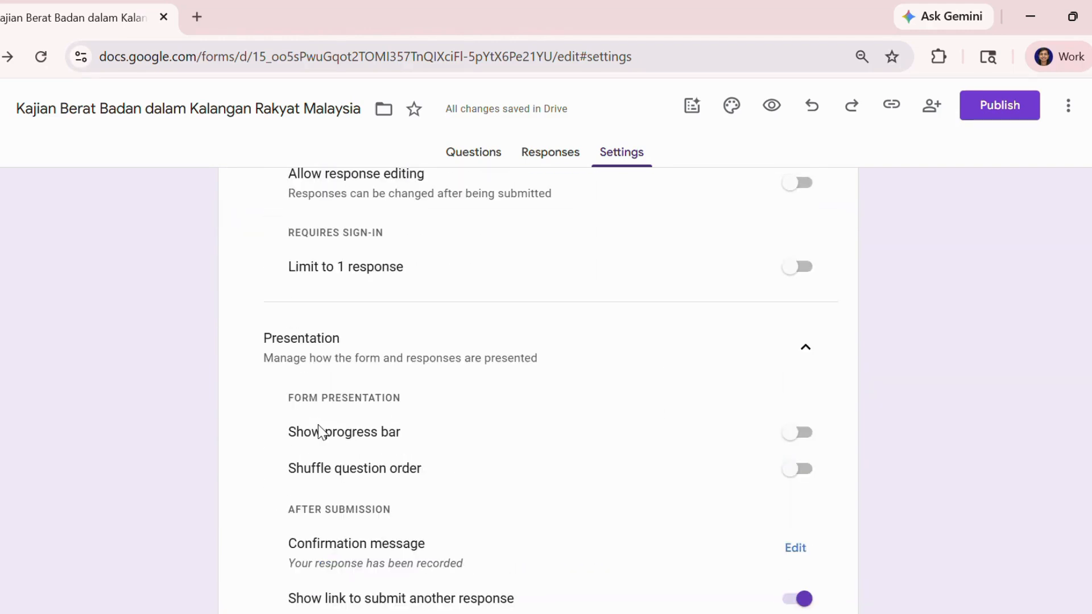
scroll(319, 432, "up", 2)
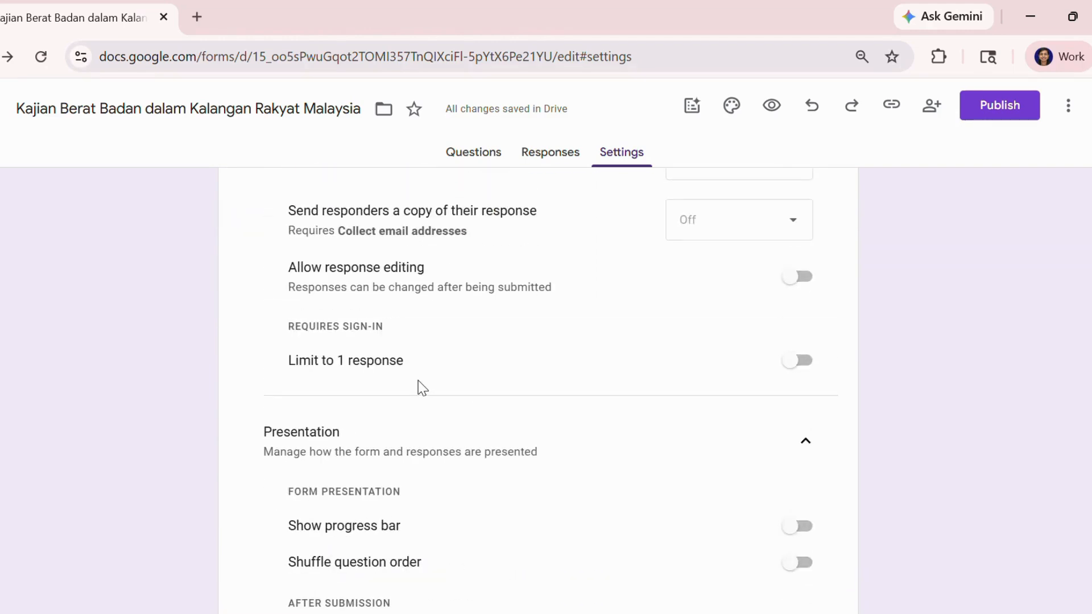
scroll(419, 382, "up", 3)
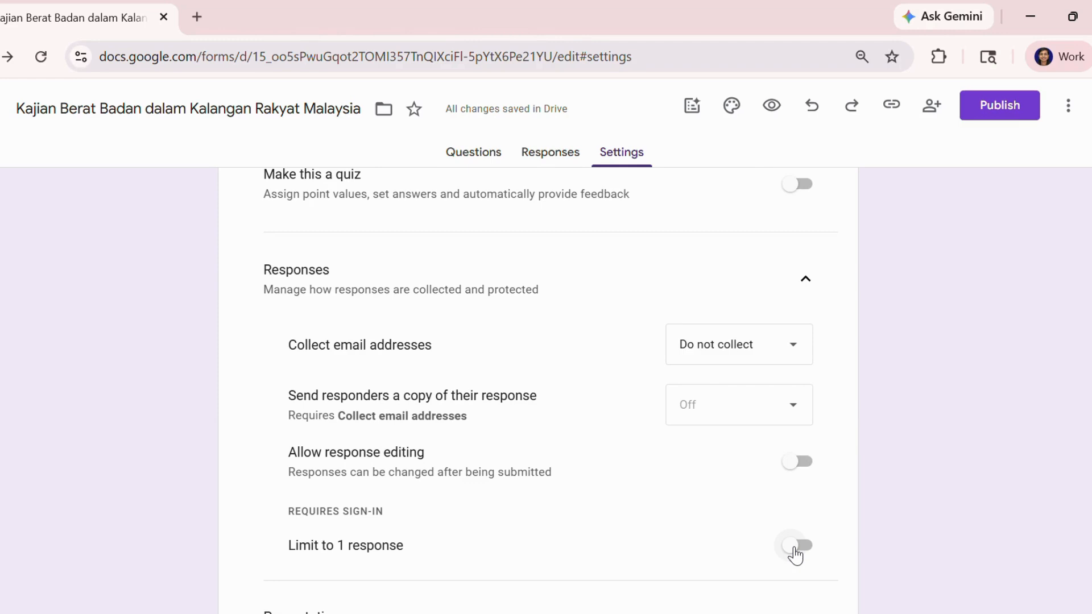
scroll(293, 446, "up", 2)
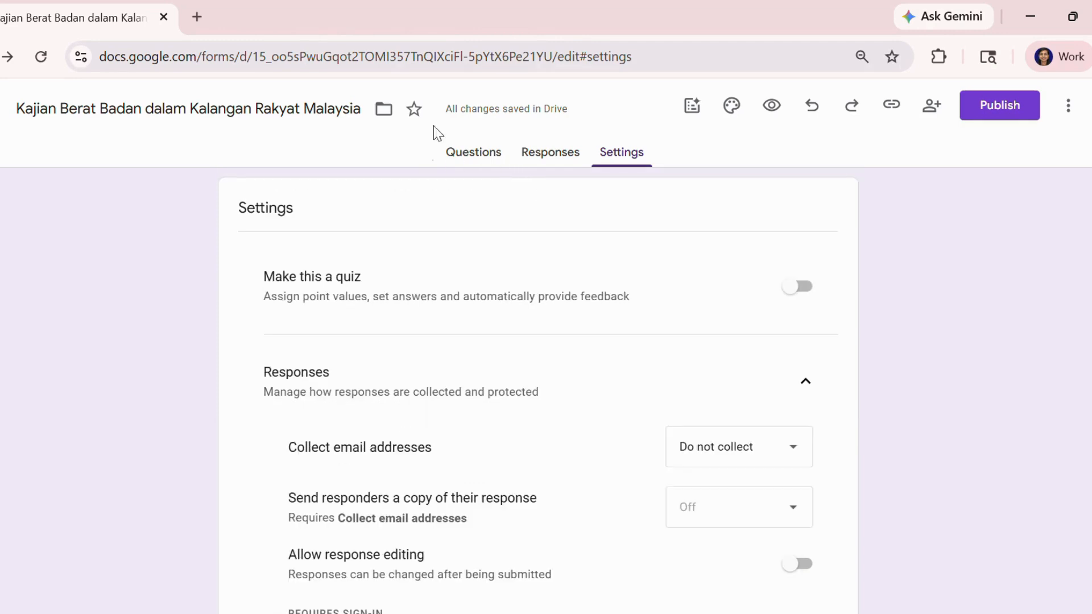
scroll(487, 364, "down", 4)
scroll(487, 384, "down", 10)
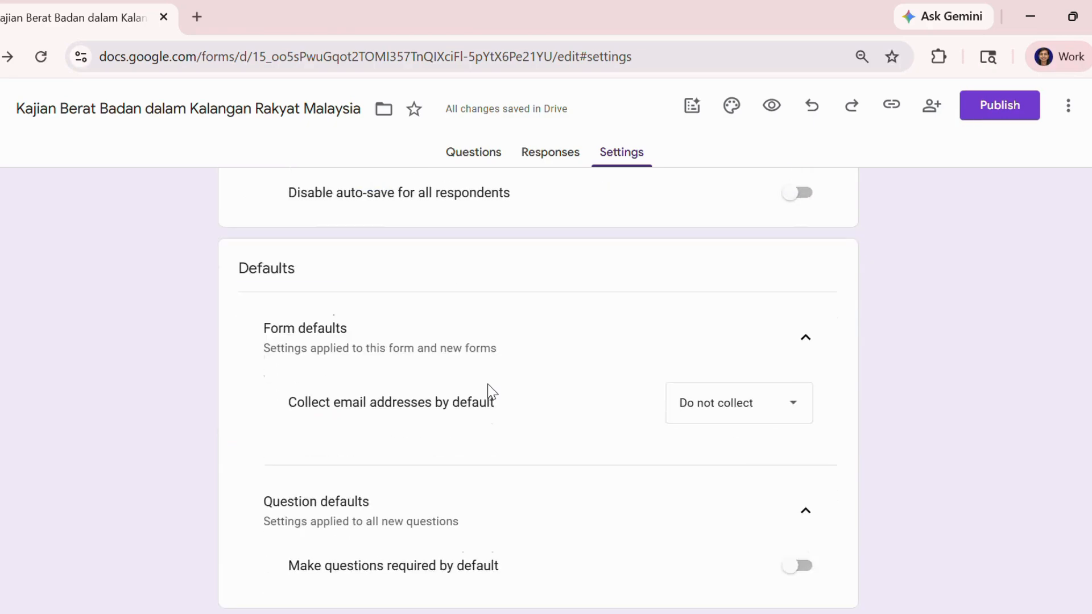
scroll(500, 206, "up", 8)
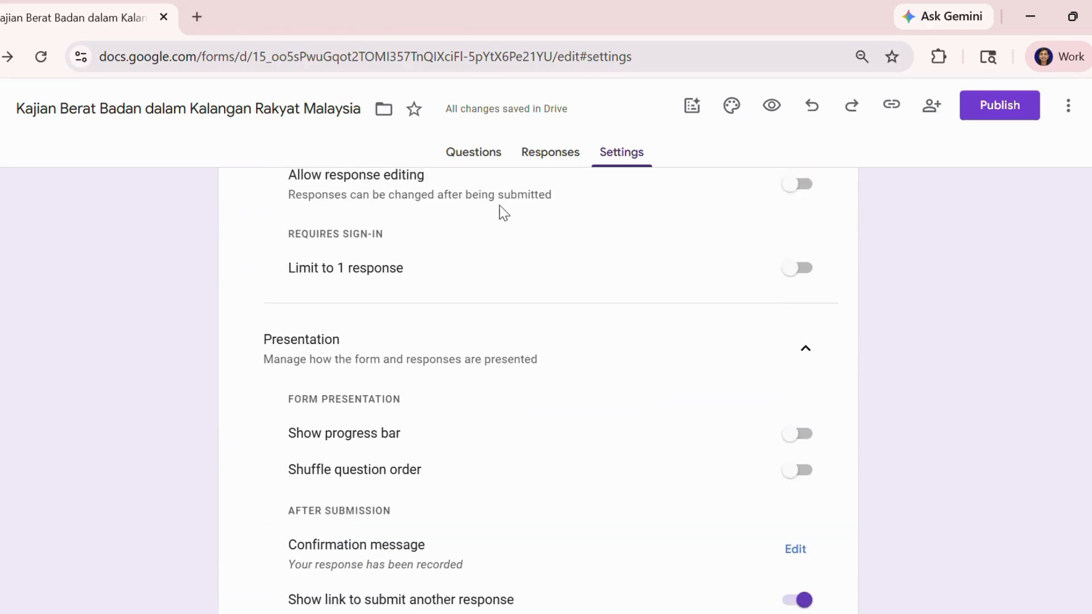
- Return to the form's questions, review the responder access options, and publish the form for anyone with the link
left_click(471, 152)
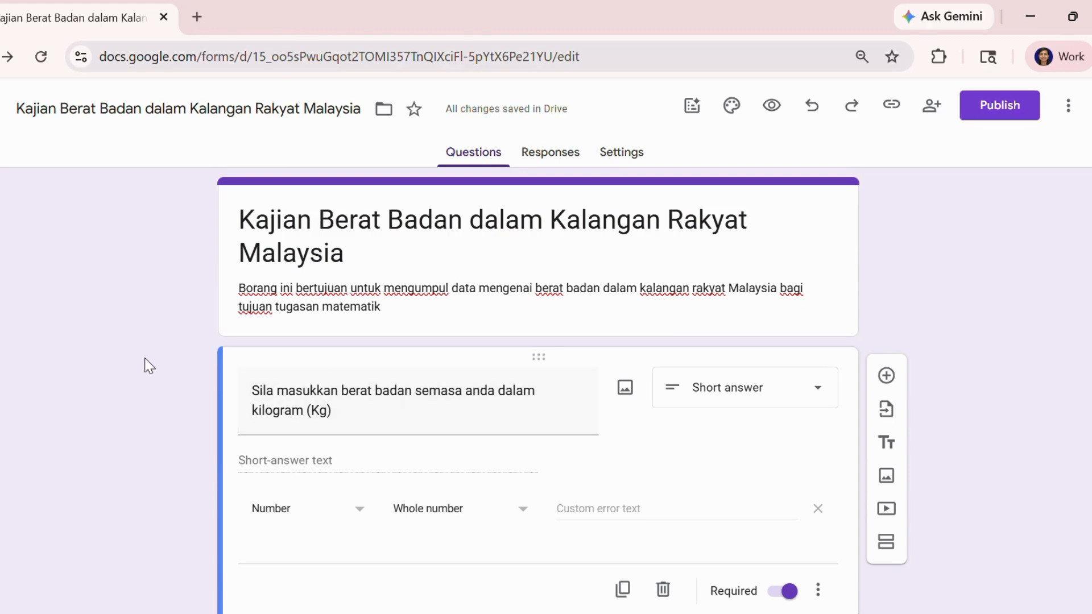
left_click(994, 107)
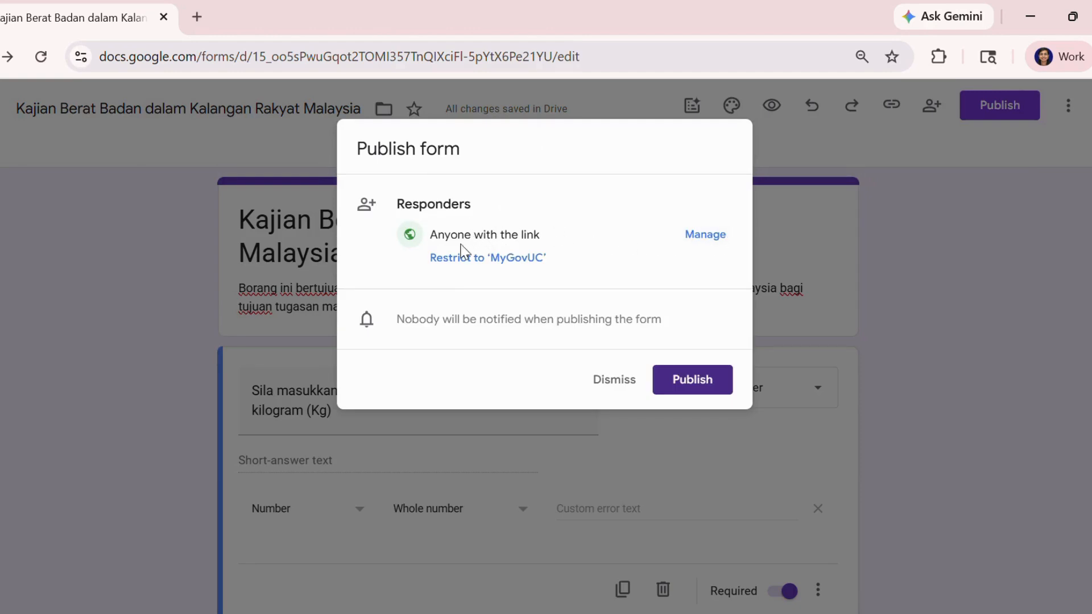
left_click_drag(436, 234, 543, 236)
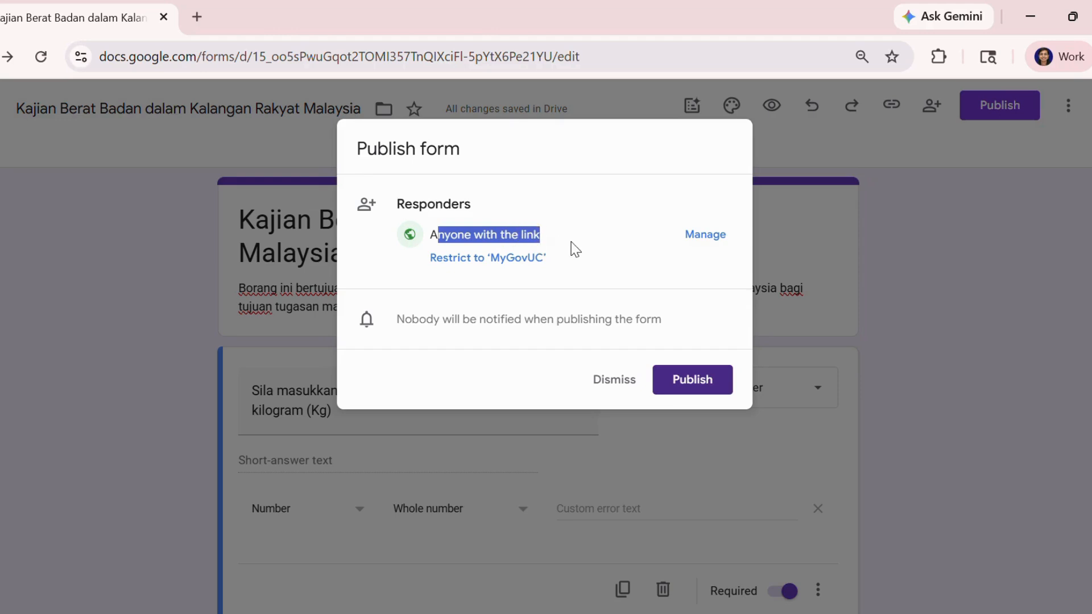
left_click(705, 235)
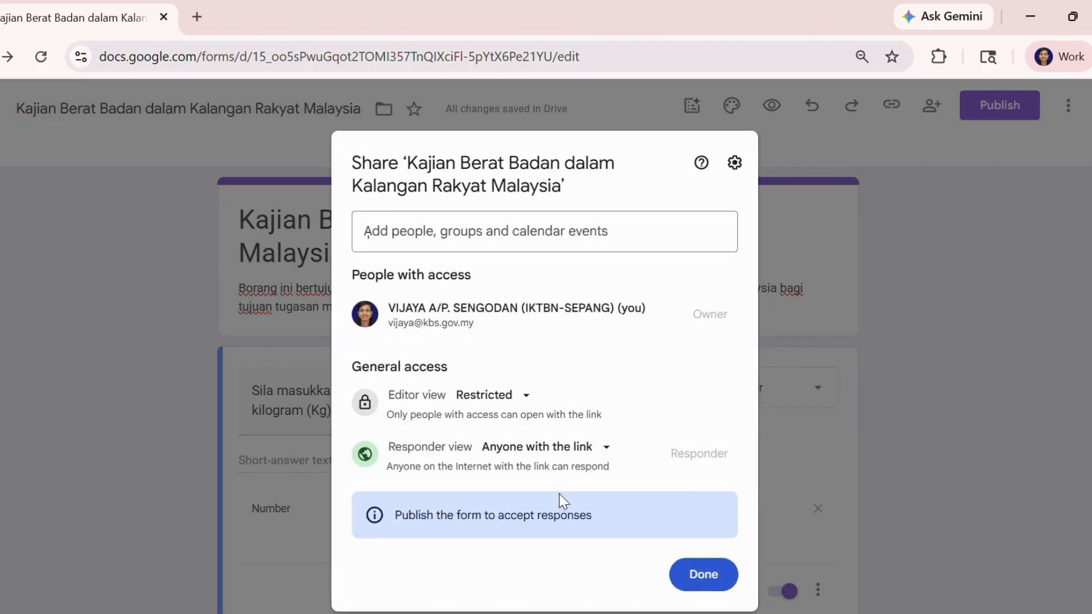
left_click(606, 447)
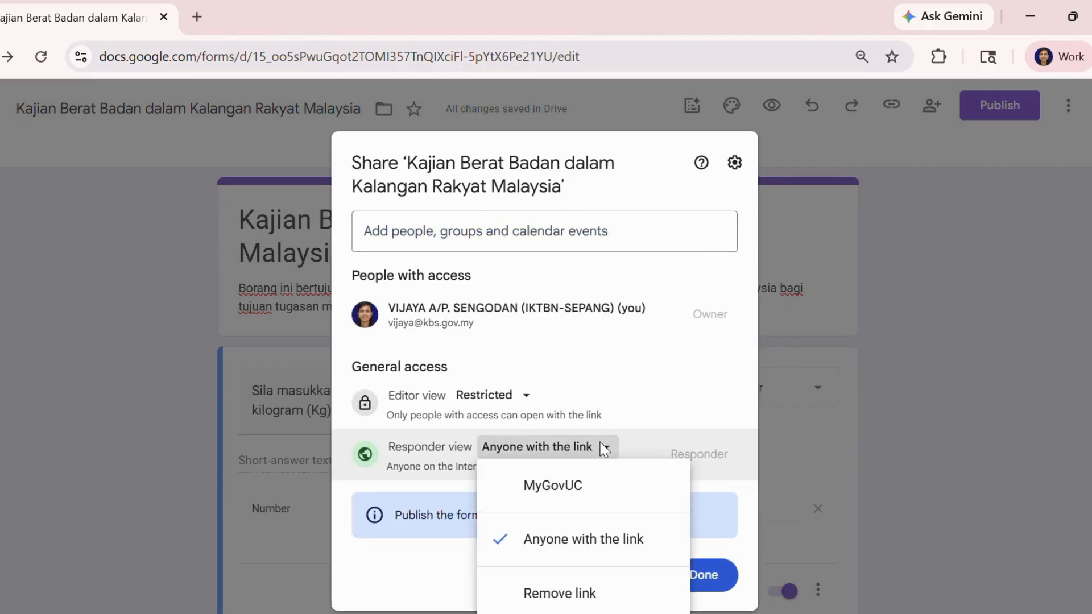
left_click(590, 354)
left_click(704, 575)
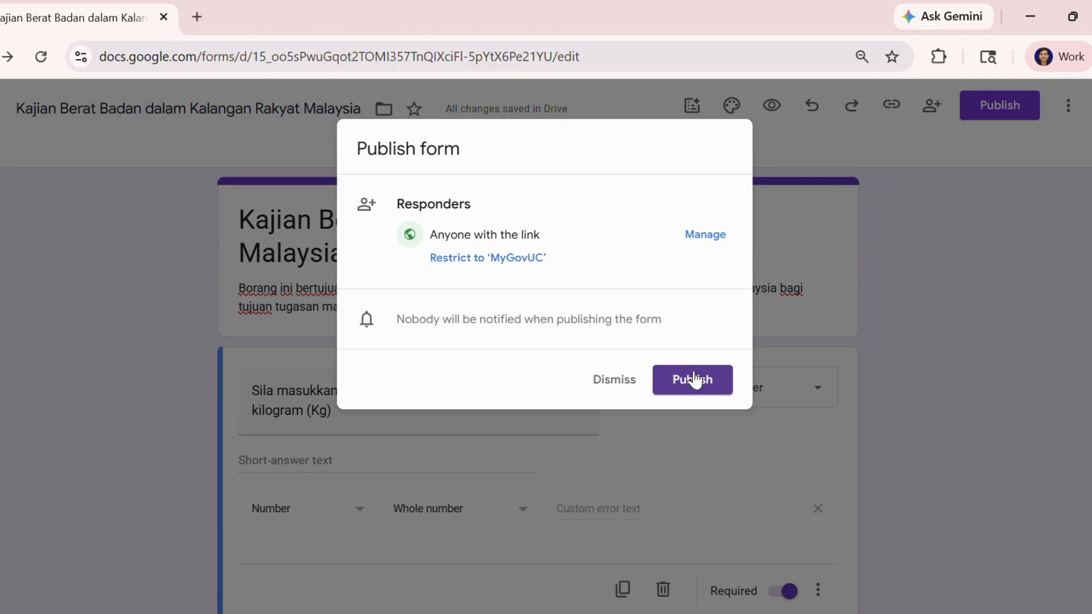
left_click(693, 380)
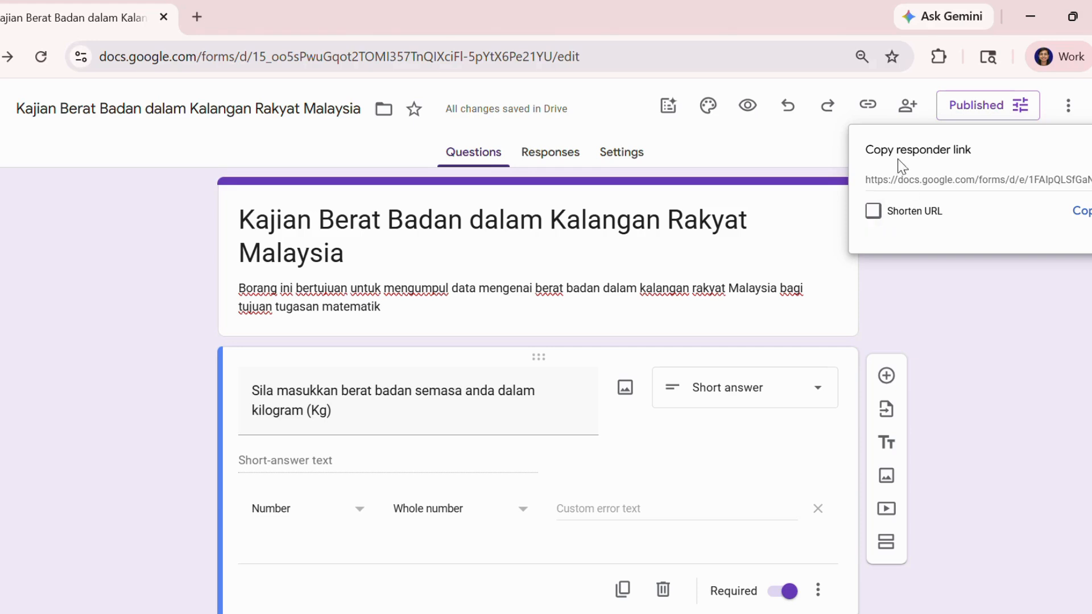
- Copy the shortened responder link and open it in a new browser page under another profile
left_click(873, 213)
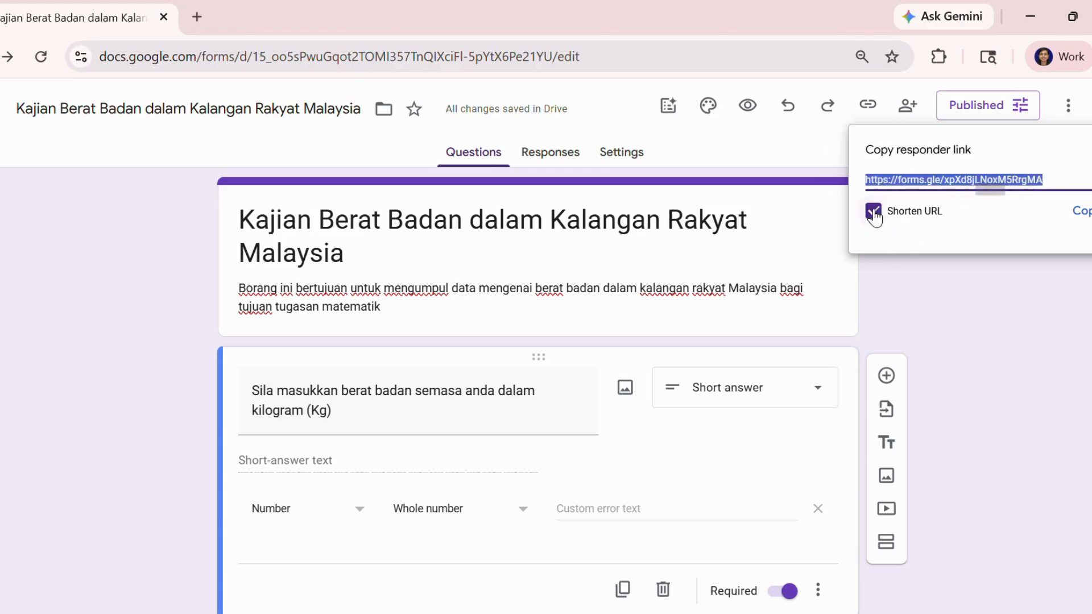
left_click(1080, 211)
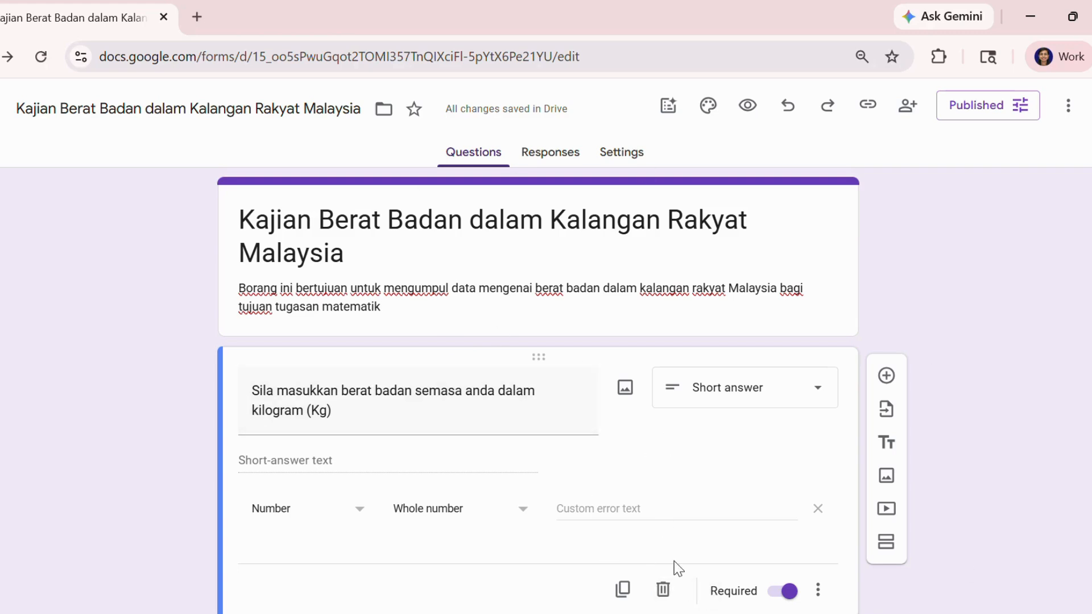
key("ctrl+t")
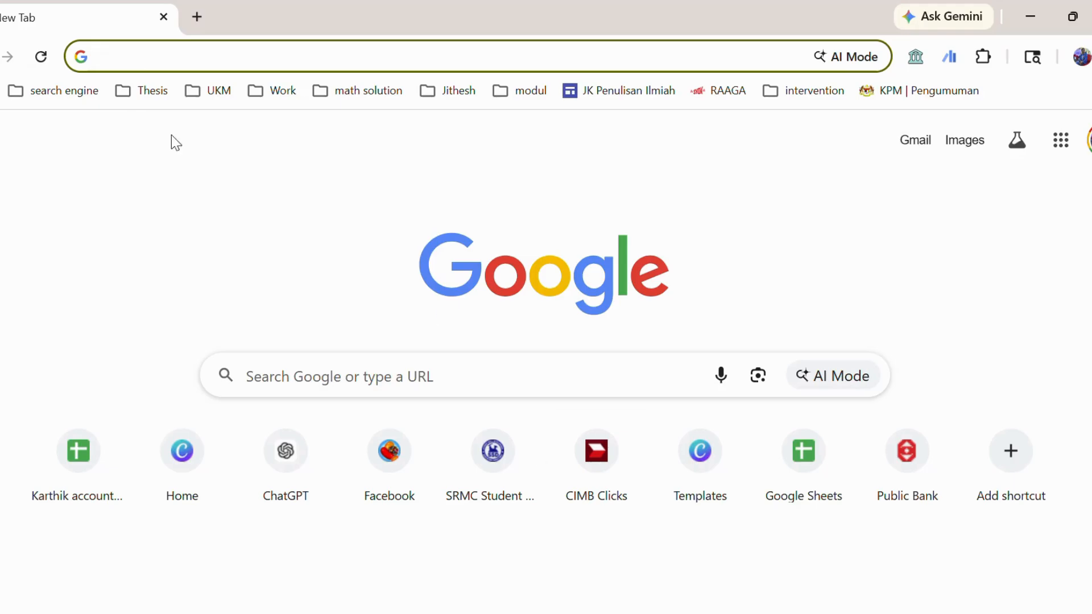
left_click(129, 59)
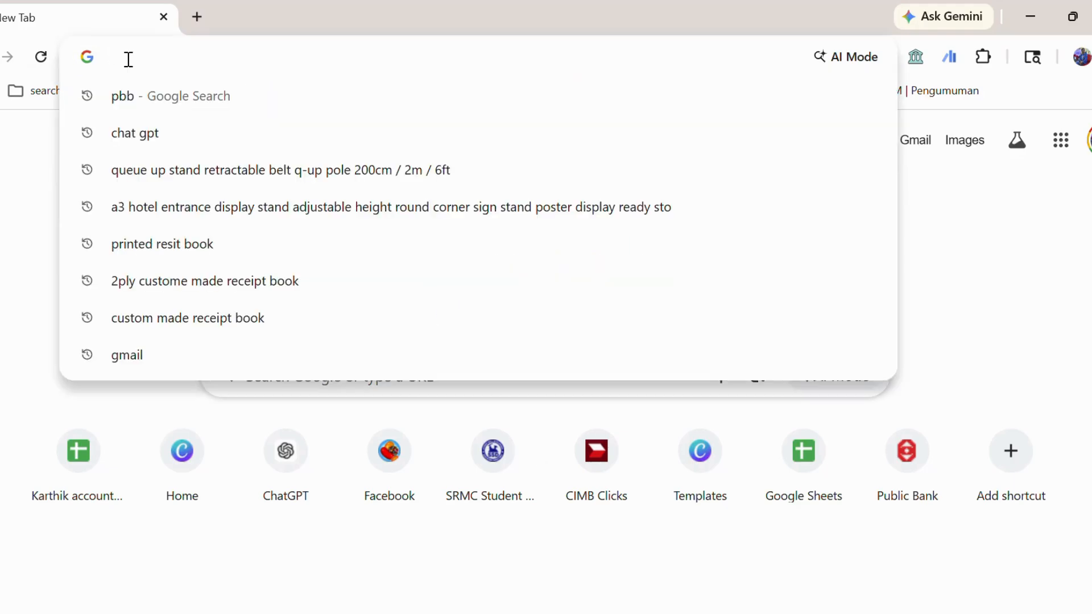
key("ctrl+v")
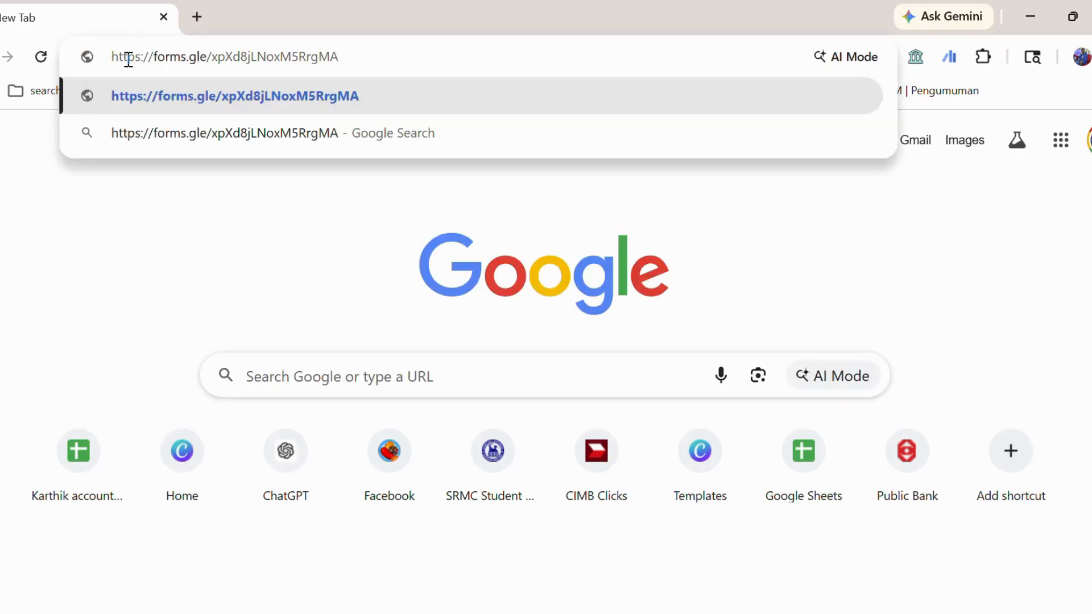
key("Return")
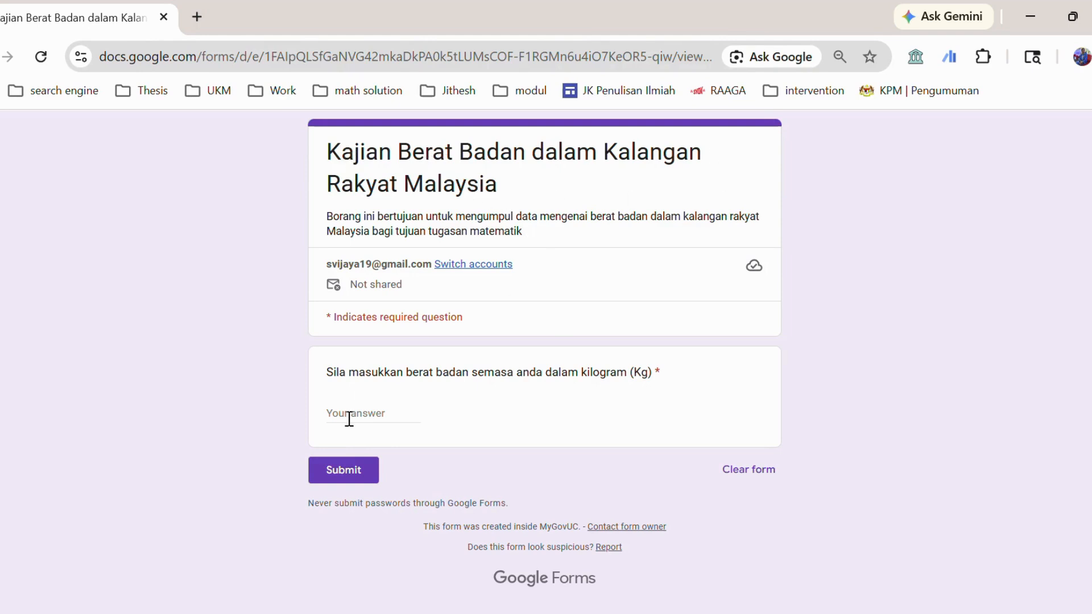
- Submit a test response of 30 for the weight question and check it in the form editor's responses summary
left_click(388, 414)
type("30")
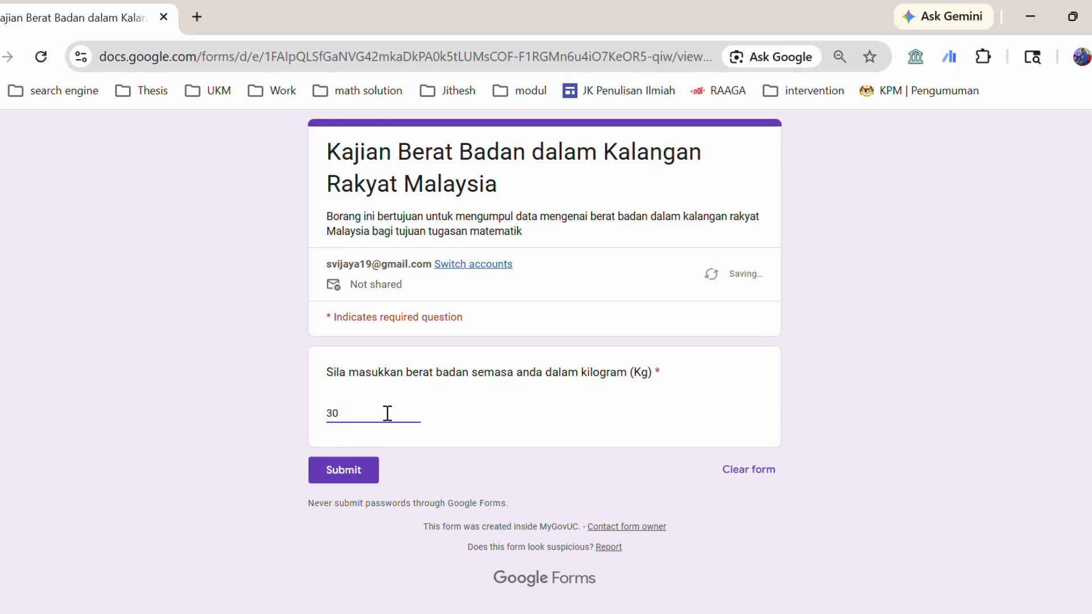
left_click(362, 475)
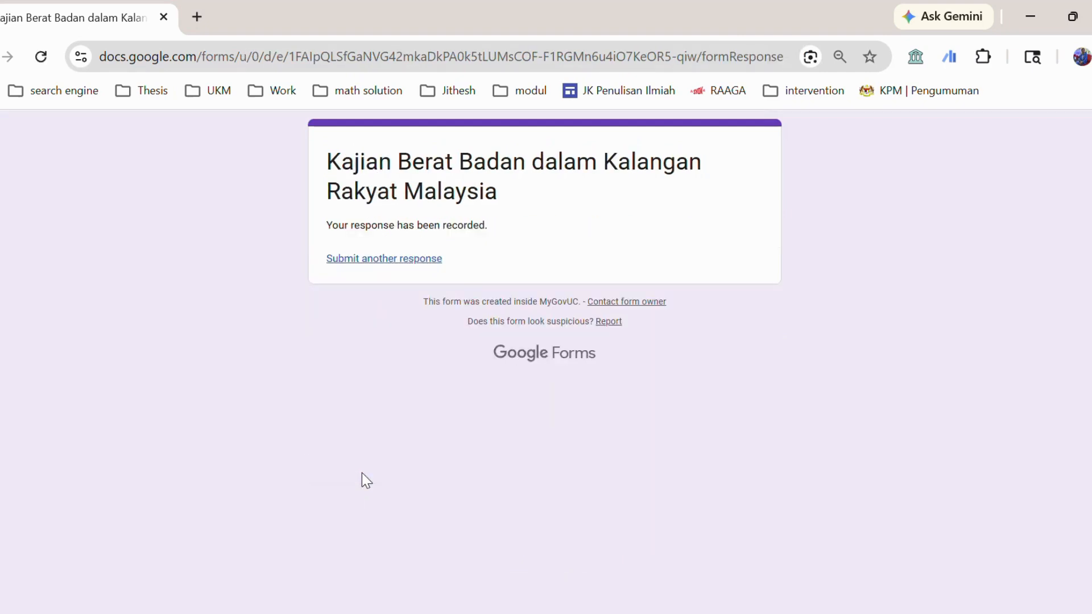
mouse_move(756, 613)
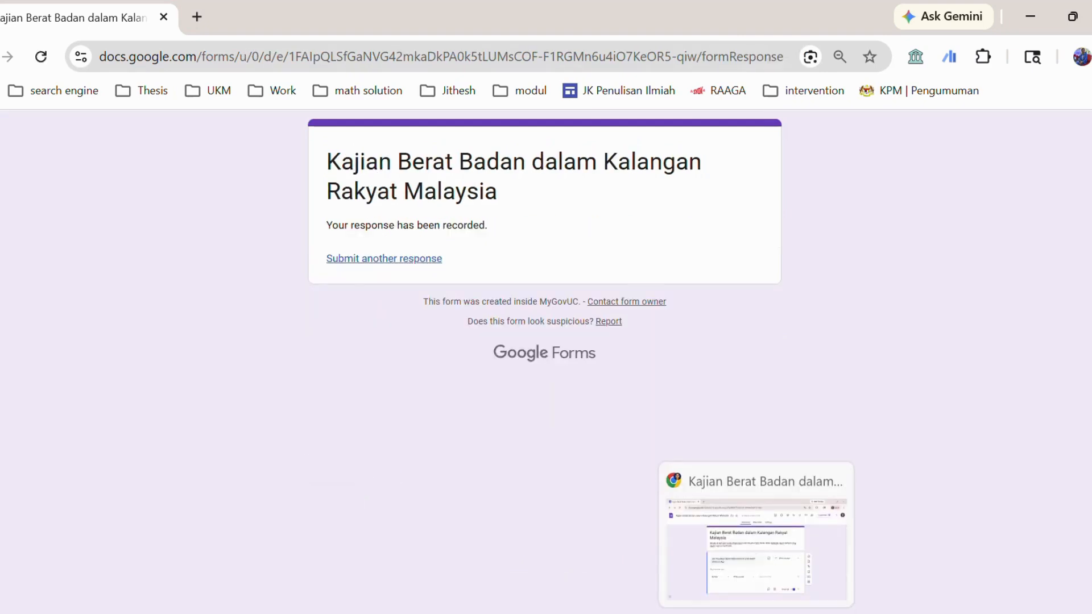
left_click(757, 566)
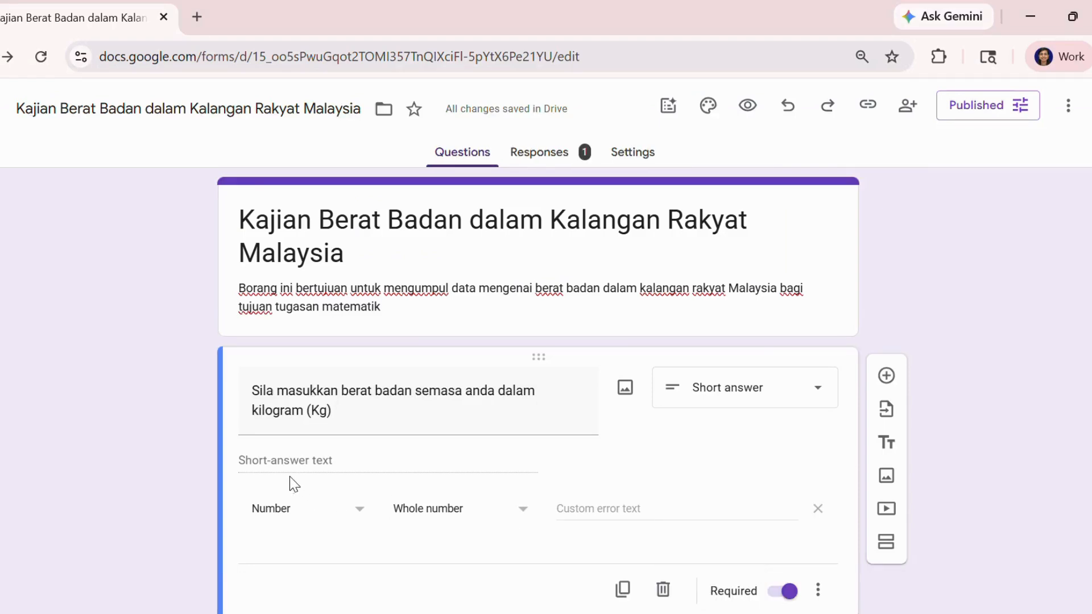
left_click(550, 161)
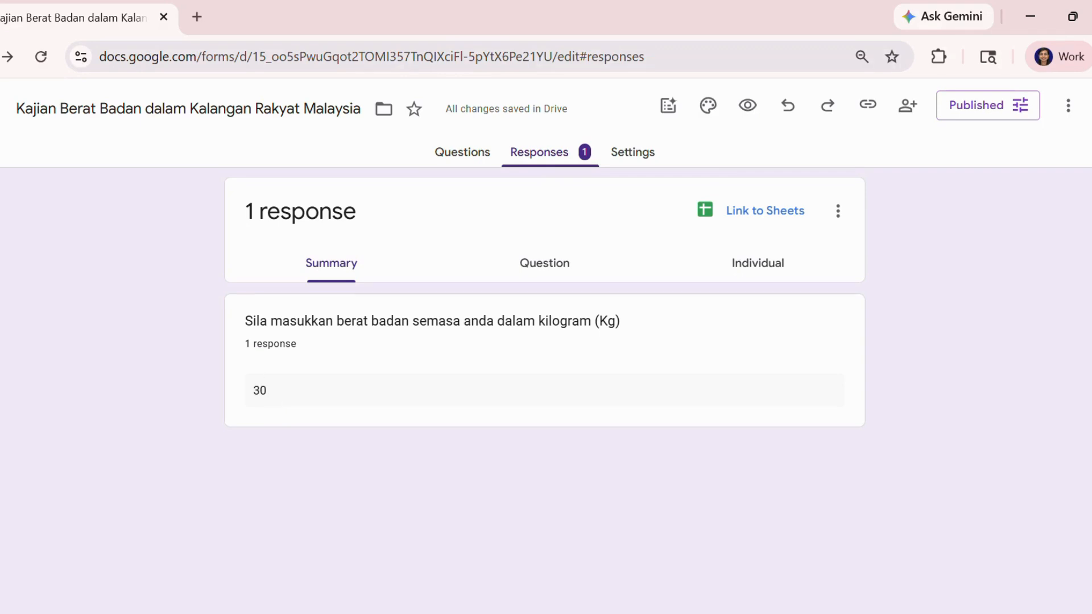
- Submit another test response of 65 and return to the responses summary in the form editor
key("alt+Tab")
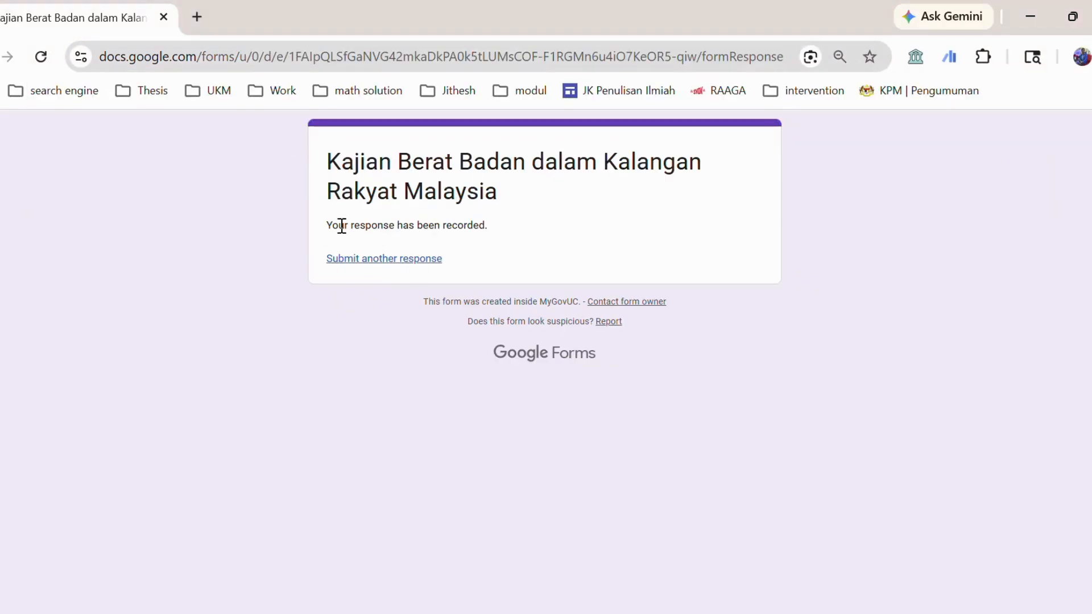
left_click(359, 261)
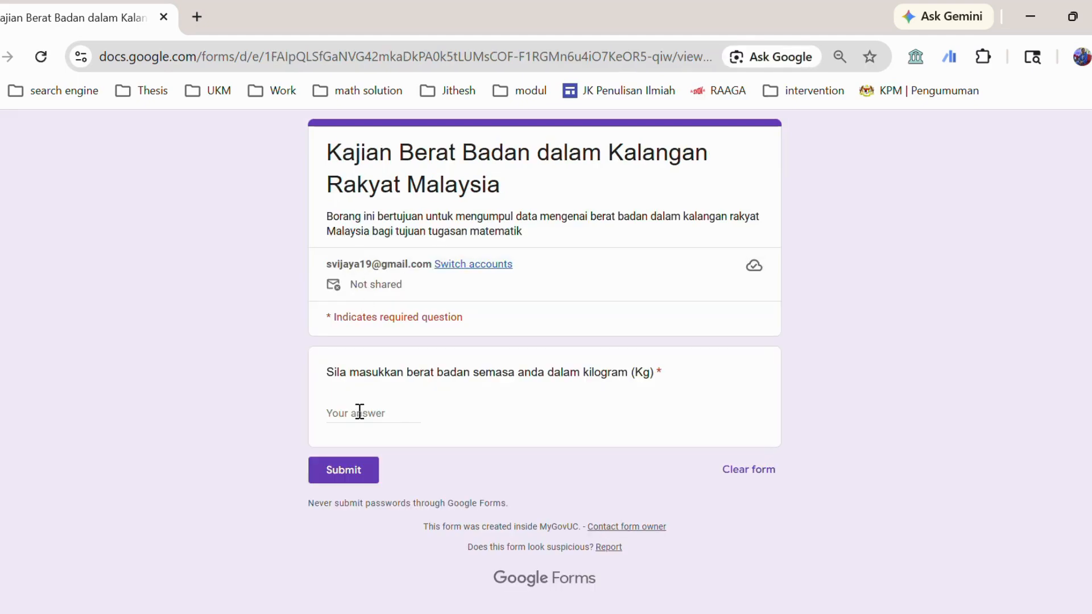
left_click(358, 413)
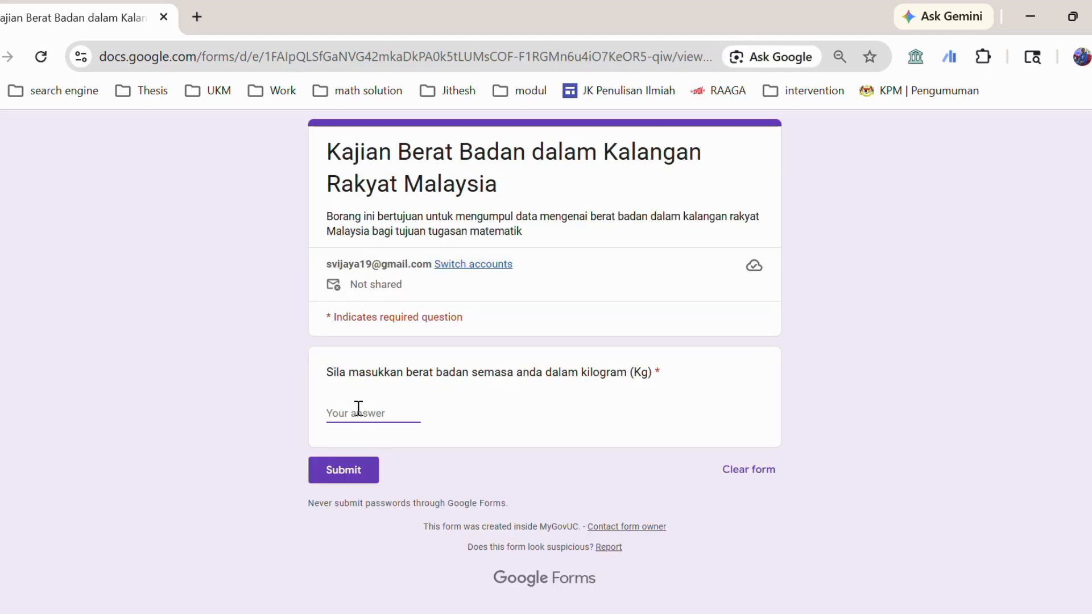
type("65")
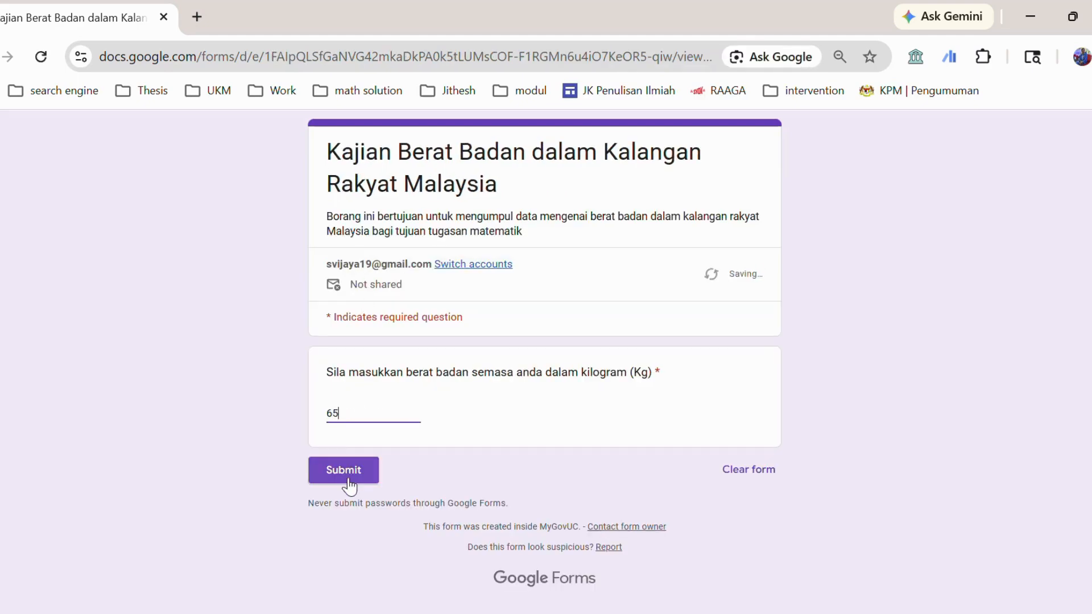
left_click(349, 471)
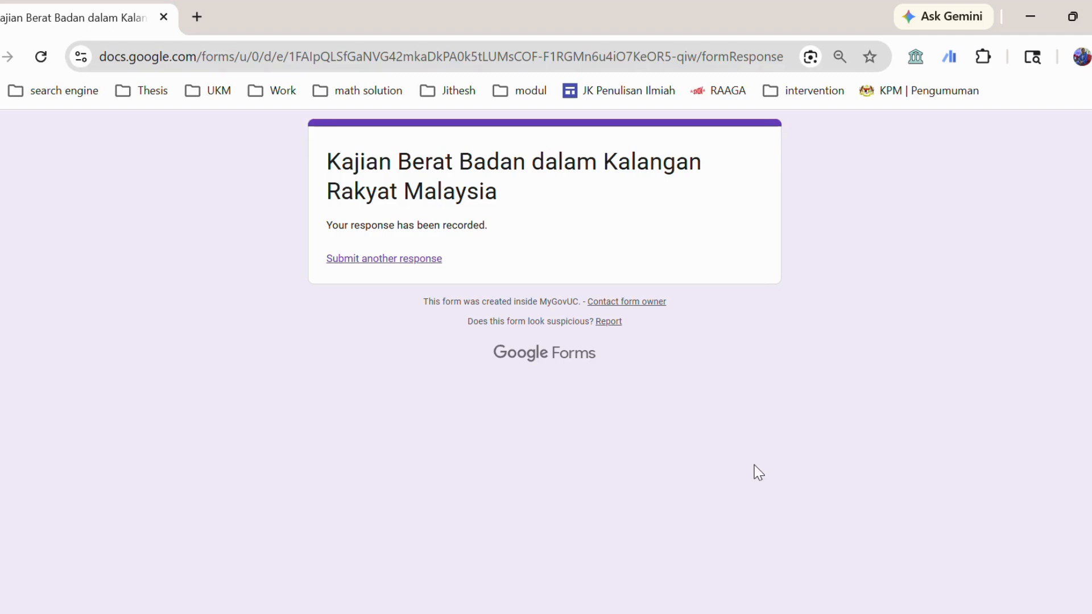
left_click(691, 613)
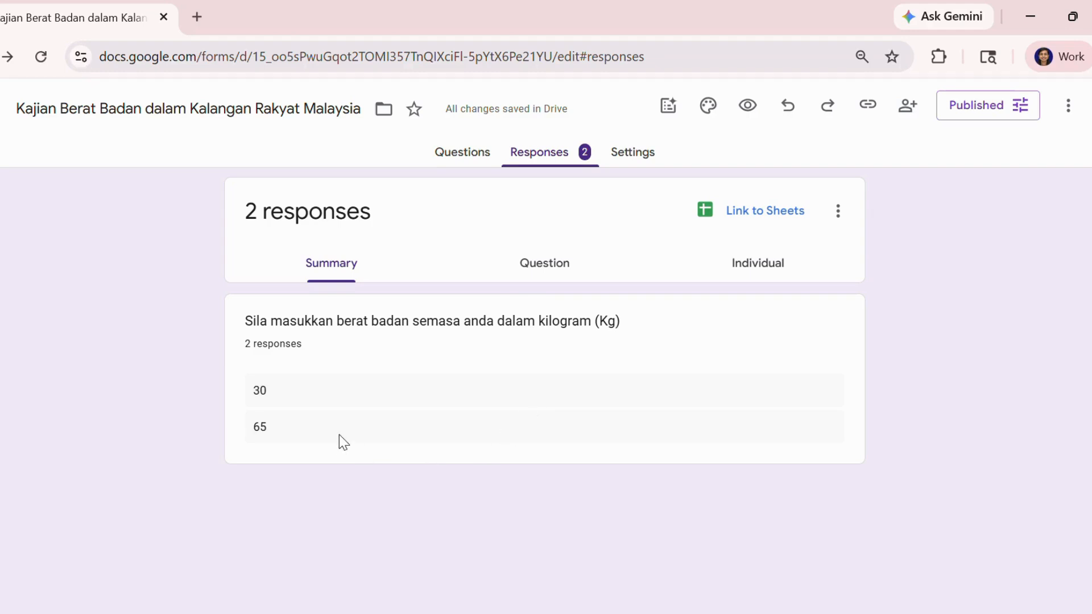
- Link the form's responses to a new Google Sheets spreadsheet with the default name and dismiss the table formatting tip
left_click(766, 216)
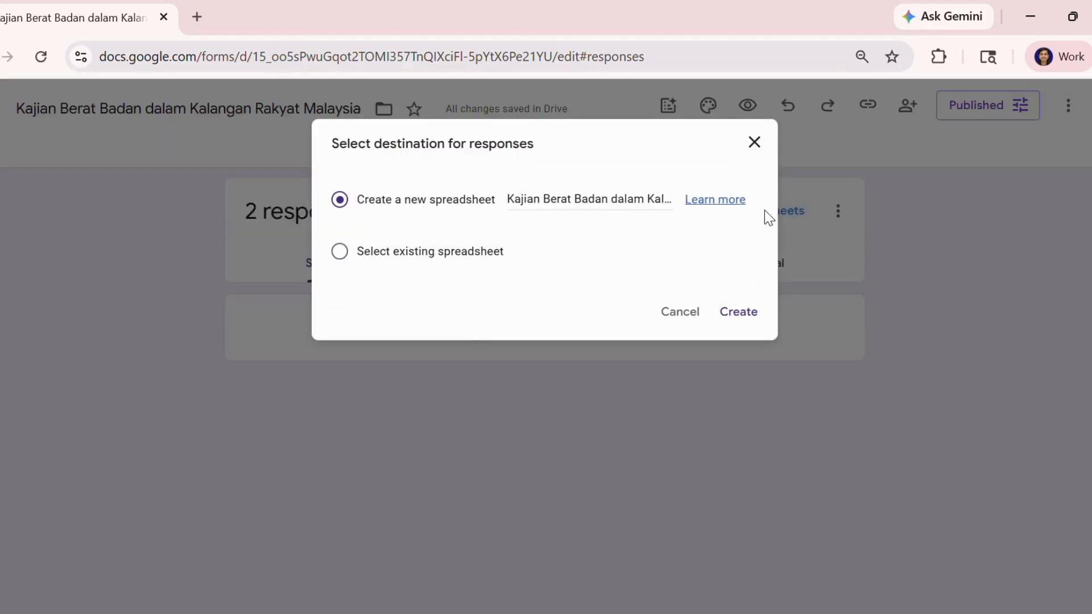
left_click(744, 314)
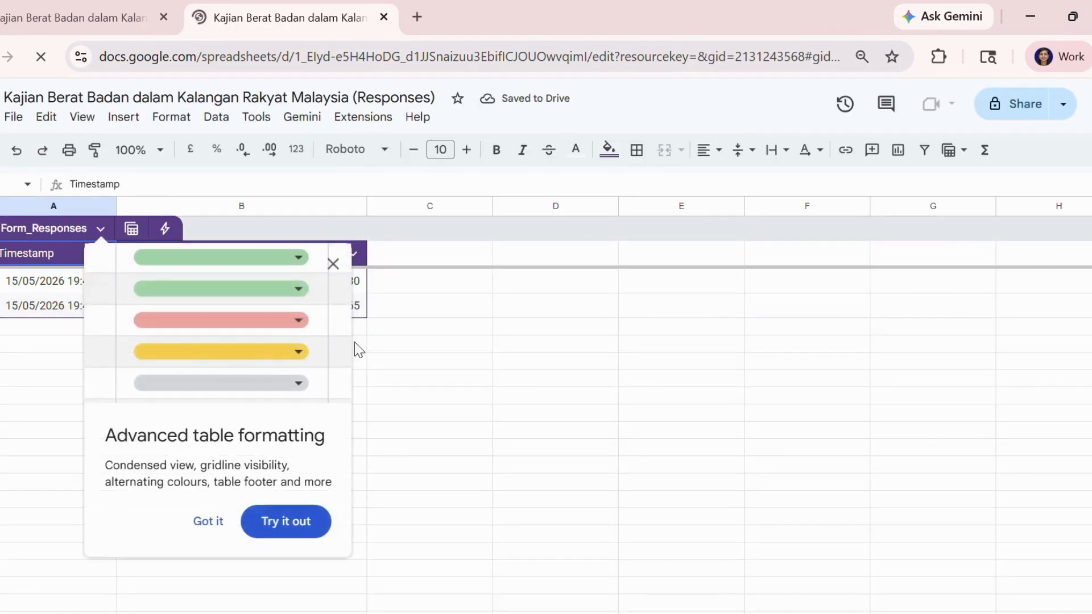
left_click(333, 264)
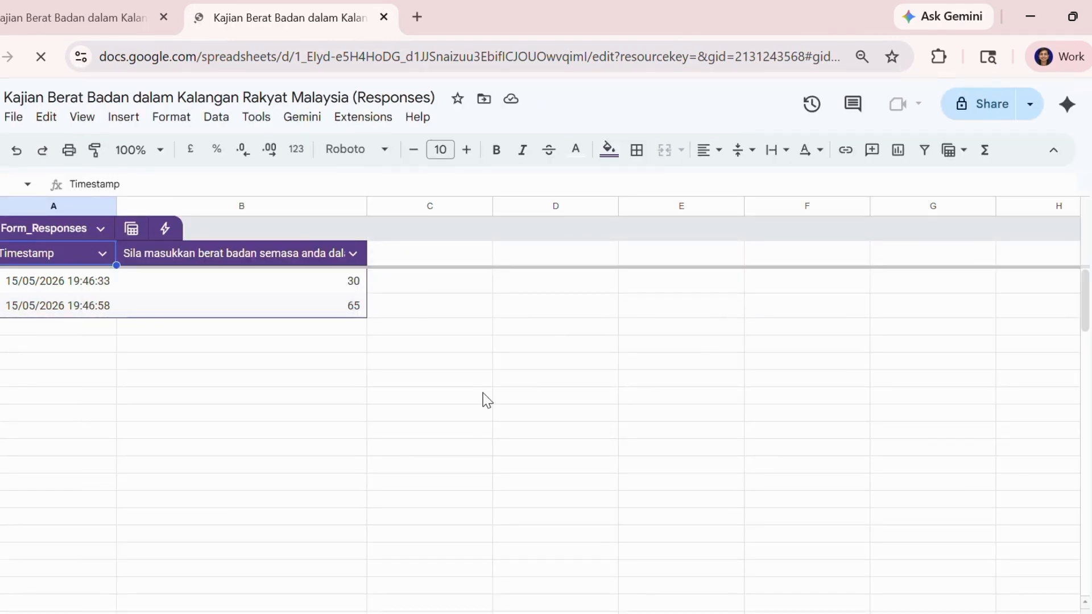
left_click(485, 400)
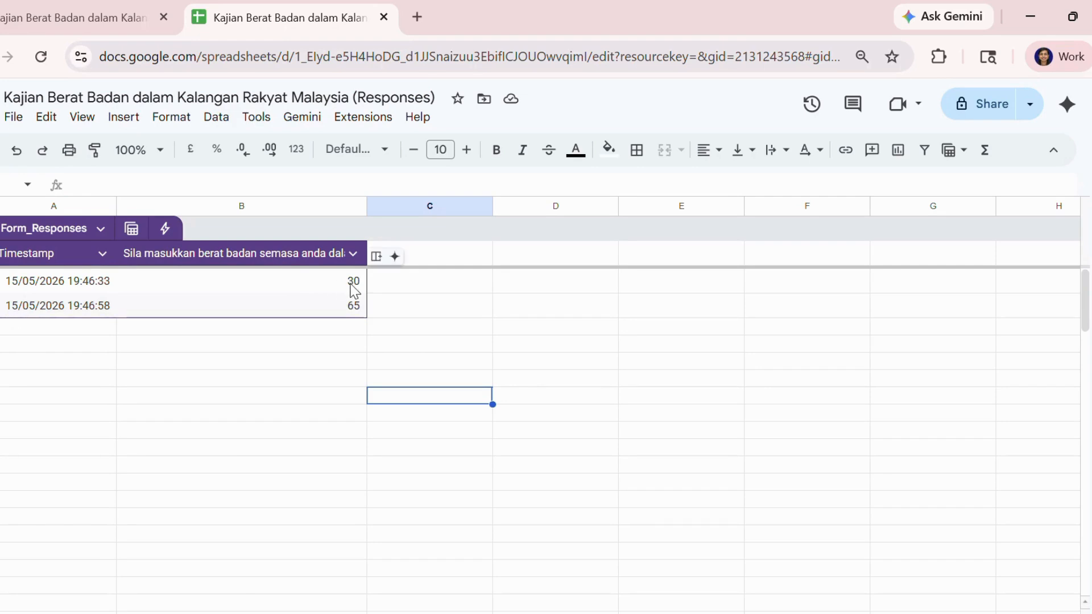
- Select the two weight values in the response sheet and go back to the questions in the form editor
left_click_drag(354, 290, 353, 312)
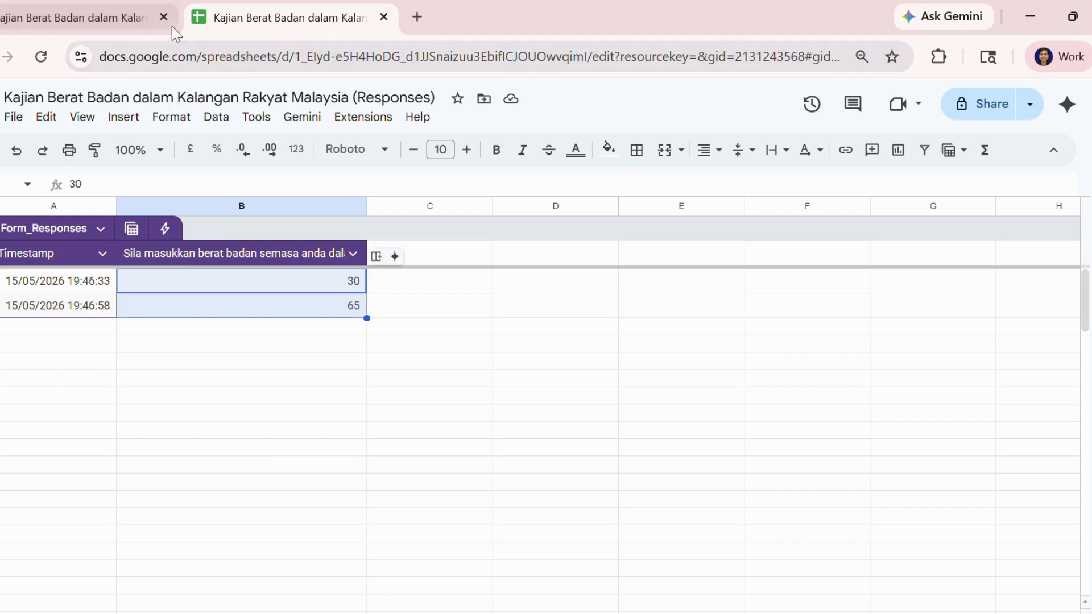
left_click(97, 13)
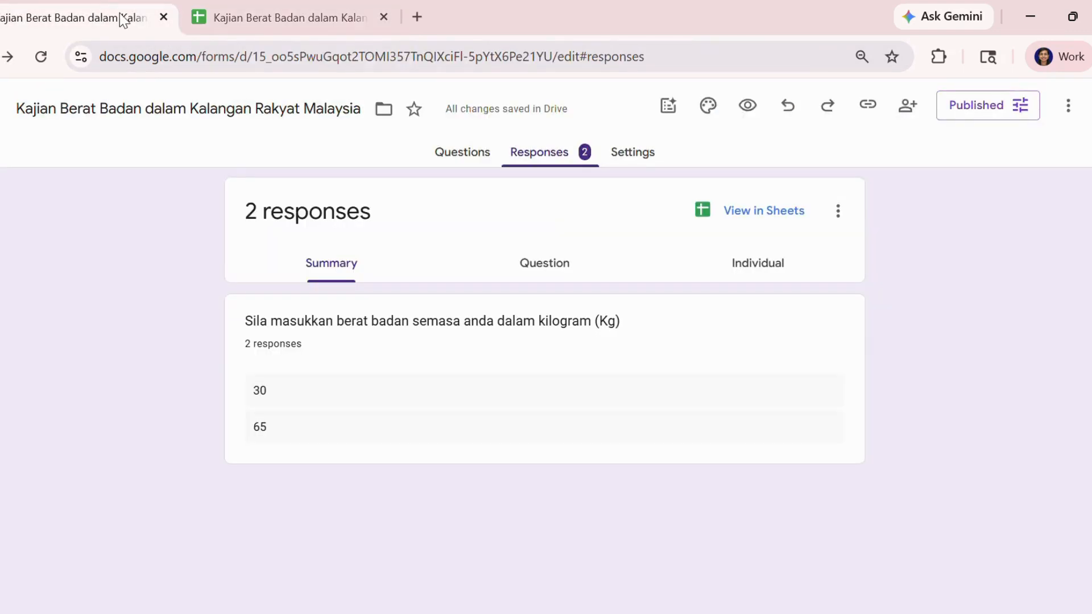
left_click(472, 151)
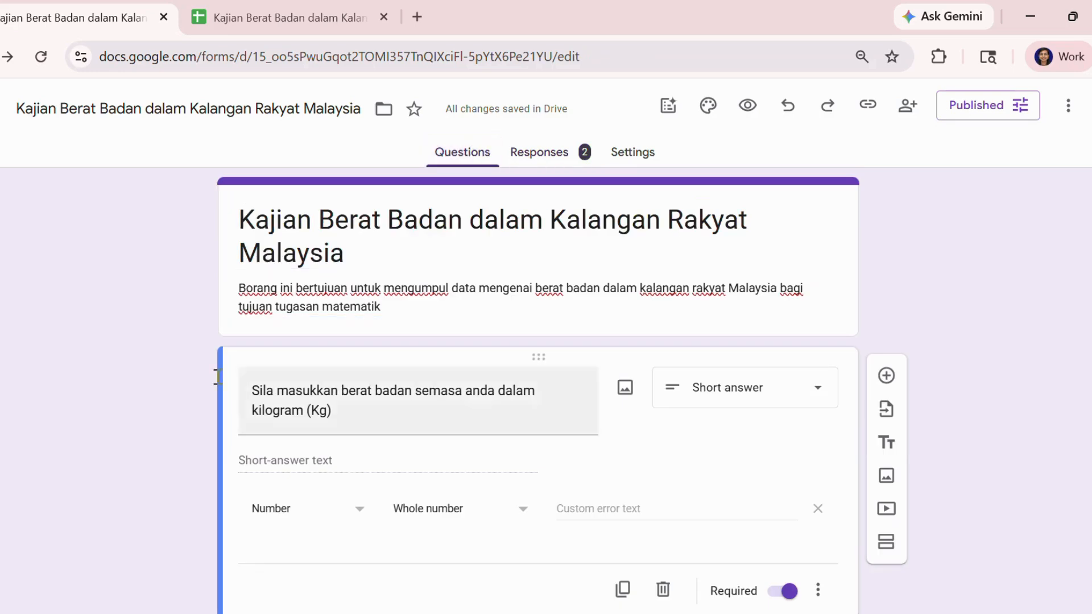